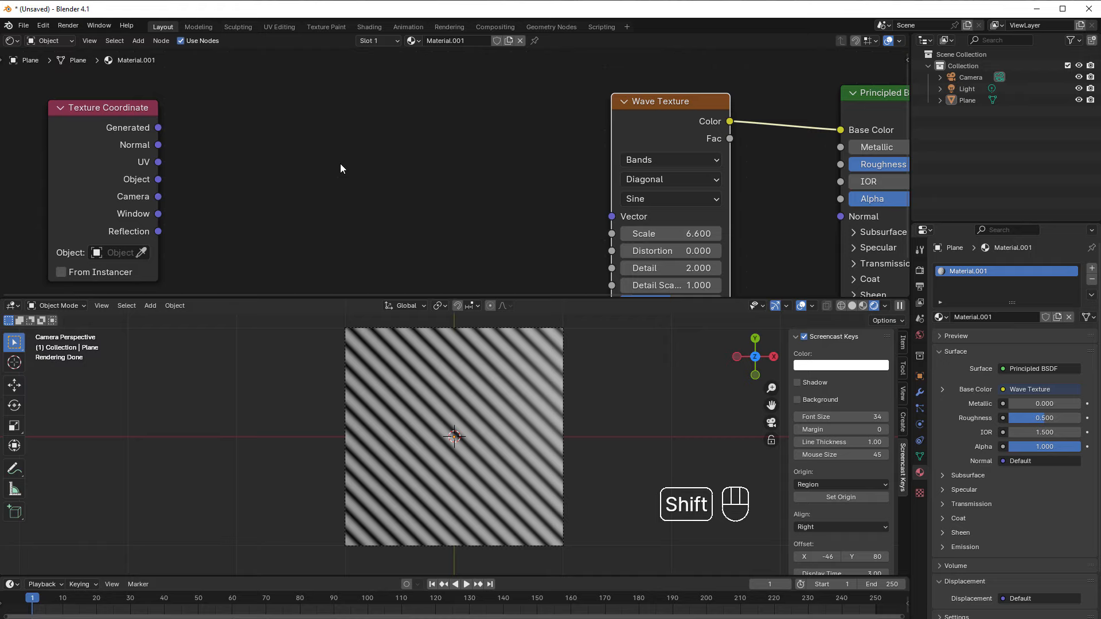
Add an RGB Curves node and place it just after the Texture Coordinate node
{"action": "key", "text": "shift+a"}
{"action": "mouse_move", "coordinate": [304, 154]}
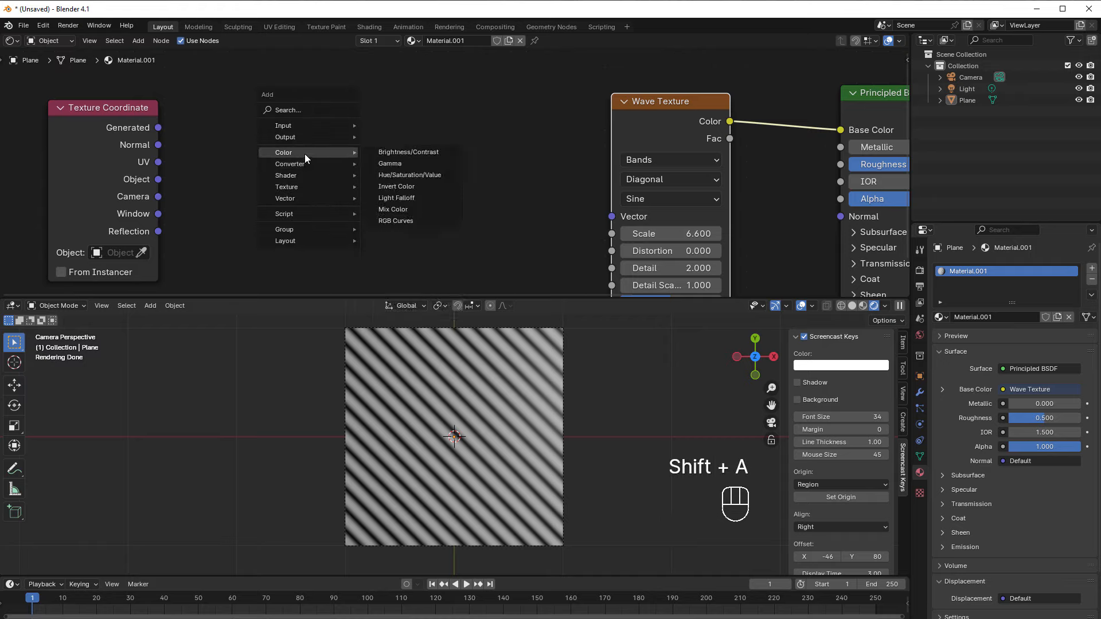
{"action": "left_click", "coordinate": [401, 219]}
{"action": "left_click", "coordinate": [278, 87]}
{"action": "scroll", "coordinate": [339, 152], "scroll_direction": "down", "scroll_amount": 1}
{"action": "middle_click_drag", "start_coordinate": [339, 151], "coordinate": [362, 115]}
{"action": "left_click_drag", "start_coordinate": [191, 147], "coordinate": [133, 150]}
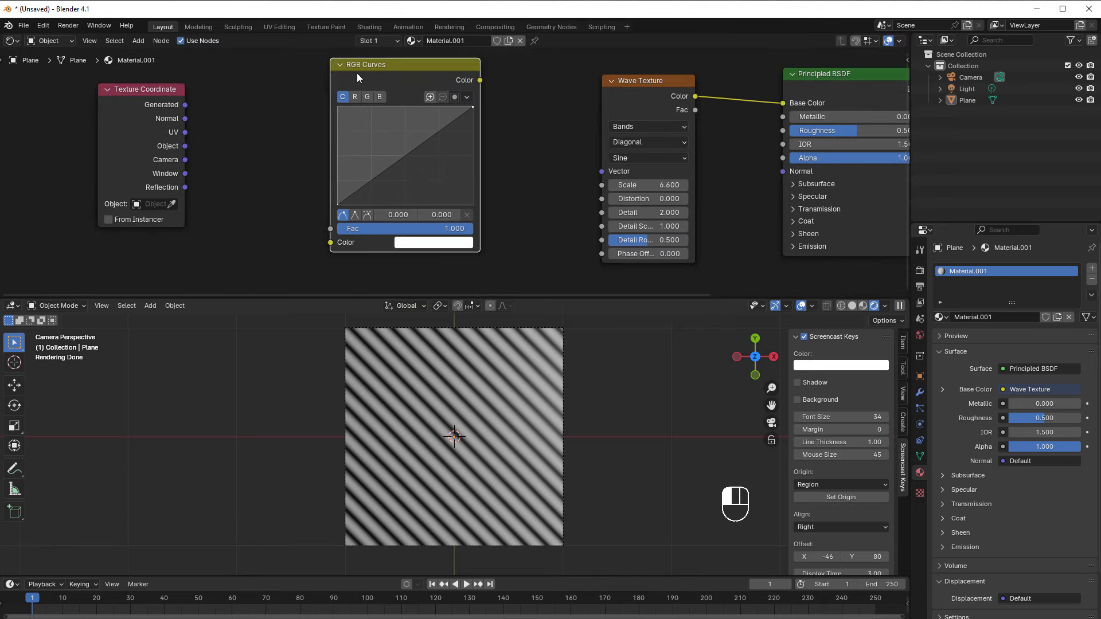
{"action": "left_click_drag", "start_coordinate": [356, 74], "coordinate": [242, 83]}
Add a Float Curve converter node and place it between the RGB Curves and Wave Texture nodes
{"action": "key", "text": "shift+a"}
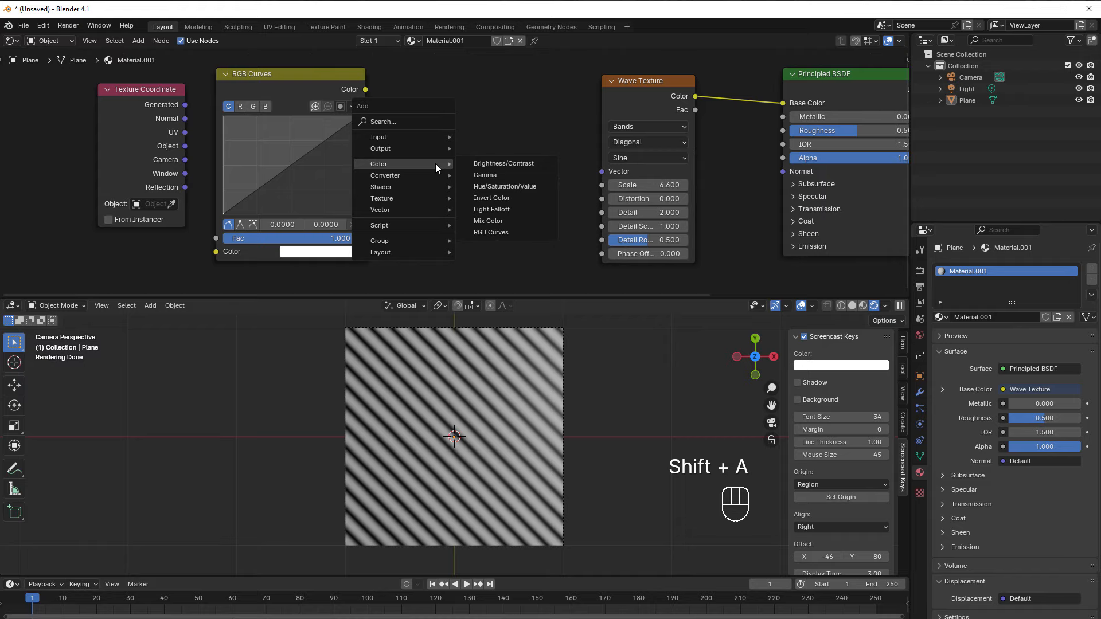
{"action": "mouse_move", "coordinate": [395, 174]}
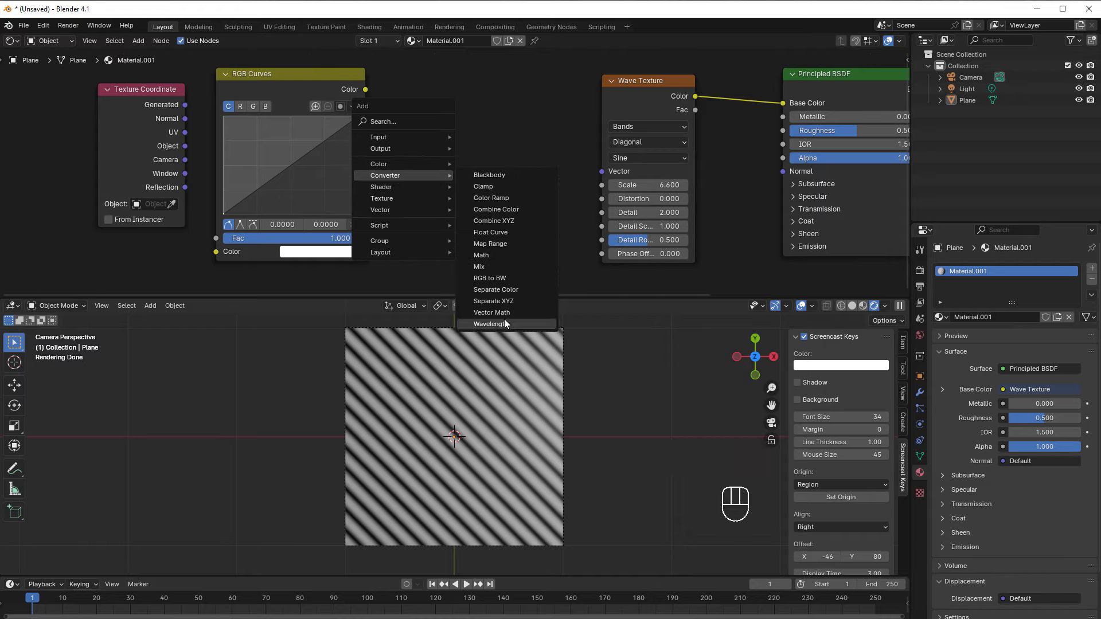
{"action": "left_click", "coordinate": [494, 232]}
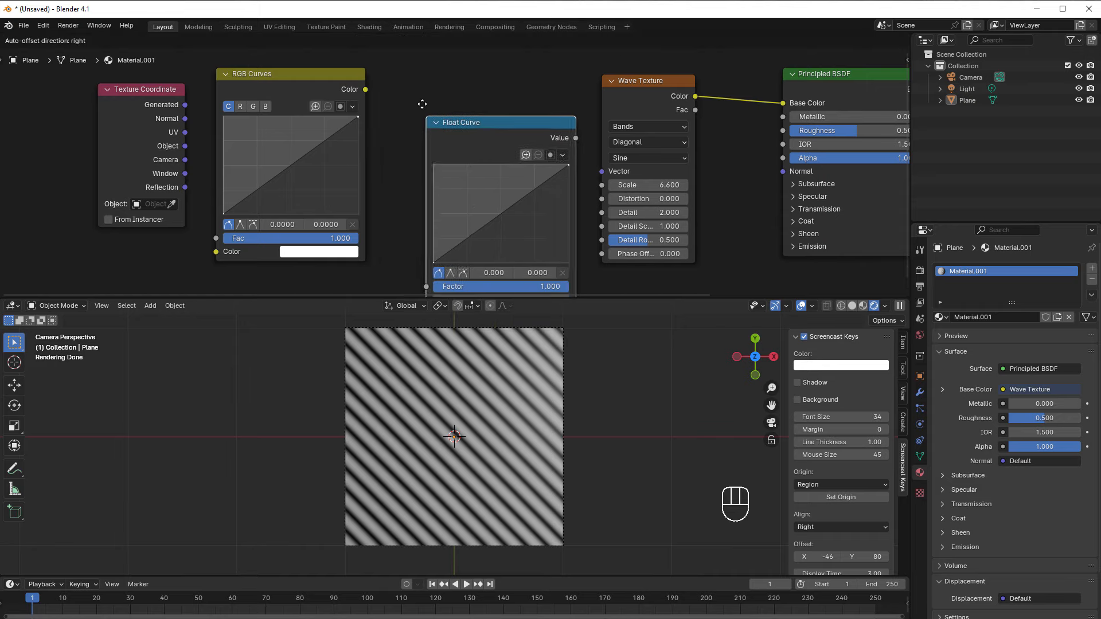
{"action": "left_click", "coordinate": [402, 73]}
{"action": "scroll", "coordinate": [402, 184], "scroll_direction": "up", "scroll_amount": 2}
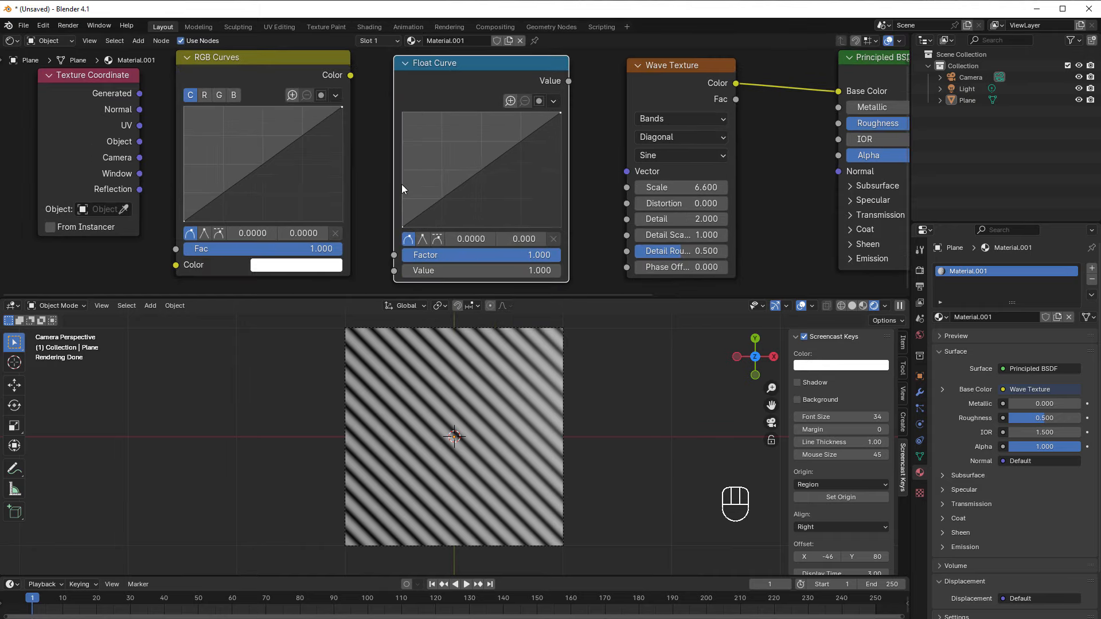
{"action": "middle_click_drag", "start_coordinate": [465, 166], "coordinate": [446, 209]}
{"action": "left_click_drag", "start_coordinate": [480, 90], "coordinate": [486, 77]}
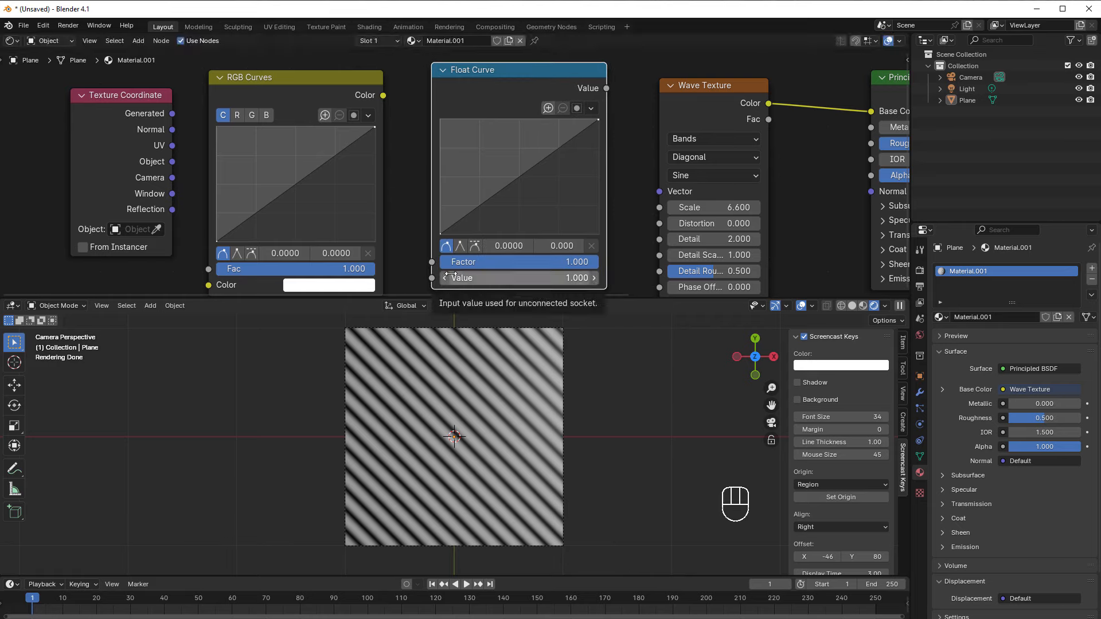
Rearrange the nodes so Float Curve sits aside before Texture Coordinate, with RGB Curves between Texture Coordinate and Wave Texture
{"action": "left_click_drag", "start_coordinate": [284, 120], "coordinate": [296, 116]}
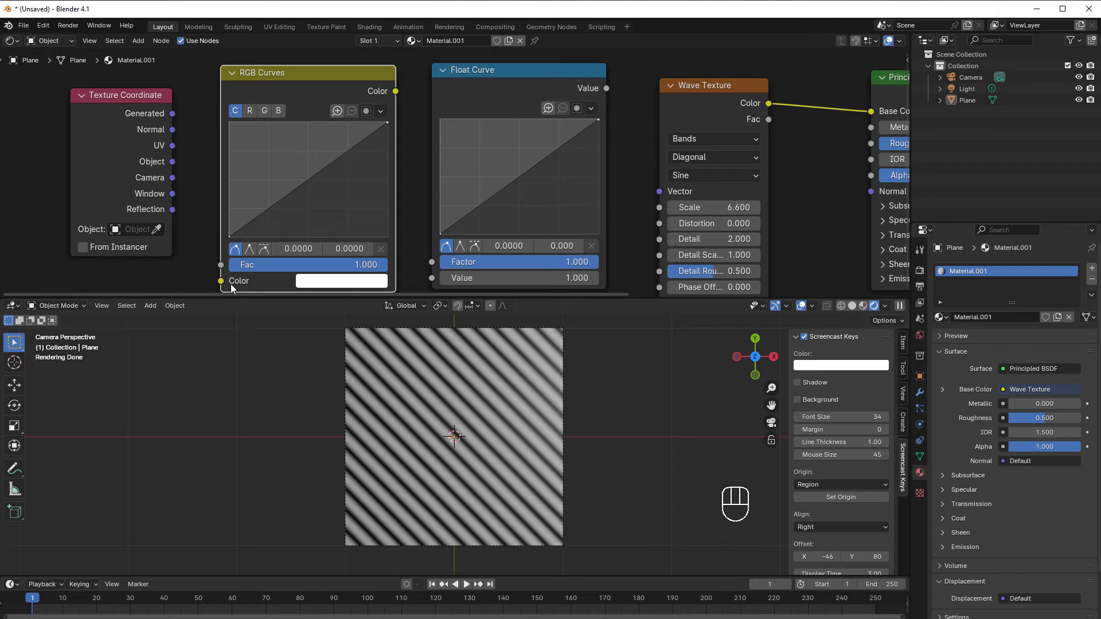
{"action": "scroll", "coordinate": [470, 172], "scroll_direction": "down", "scroll_amount": 2}
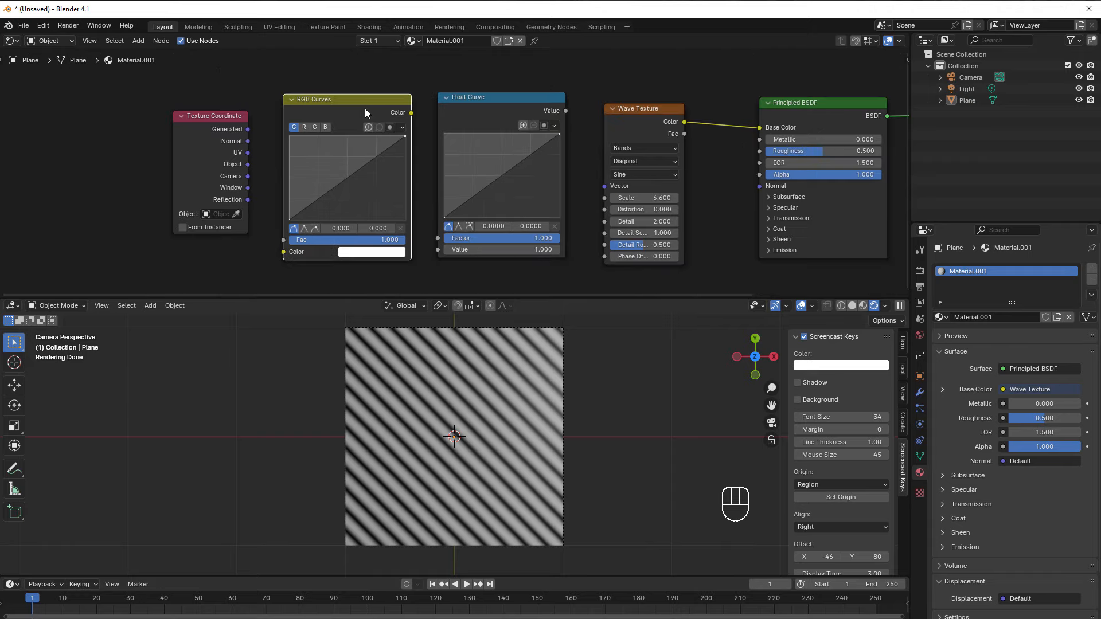
{"action": "left_click_drag", "start_coordinate": [490, 95], "coordinate": [82, 98]}
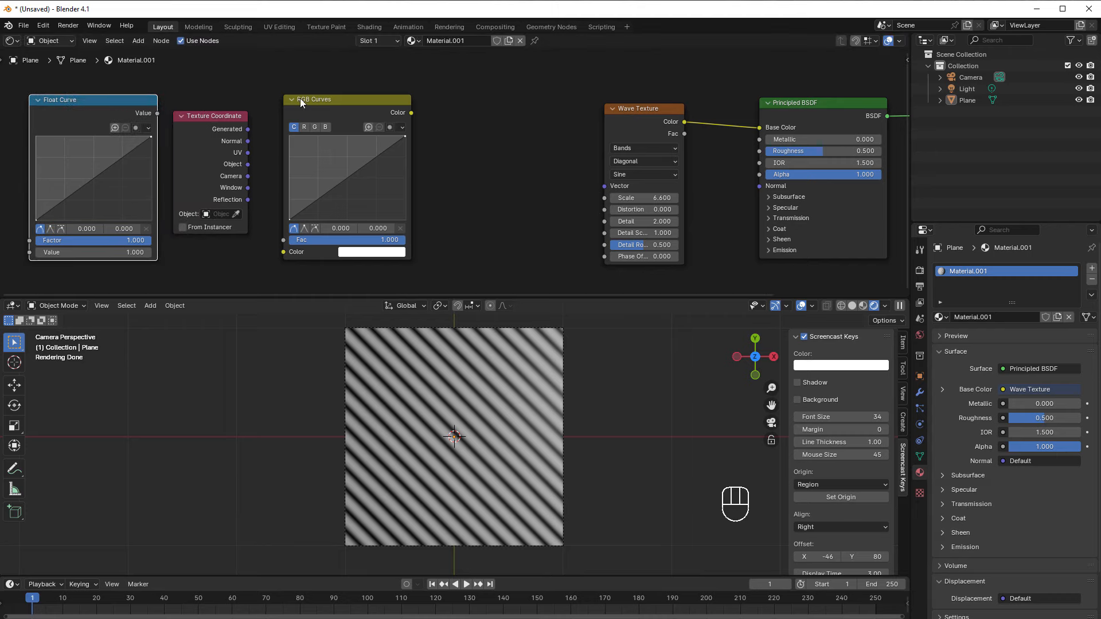
{"action": "left_click_drag", "start_coordinate": [301, 99], "coordinate": [424, 79]}
{"action": "left_click_drag", "start_coordinate": [208, 164], "coordinate": [268, 162]}
{"action": "scroll", "coordinate": [439, 179], "scroll_direction": "up", "scroll_amount": 5}
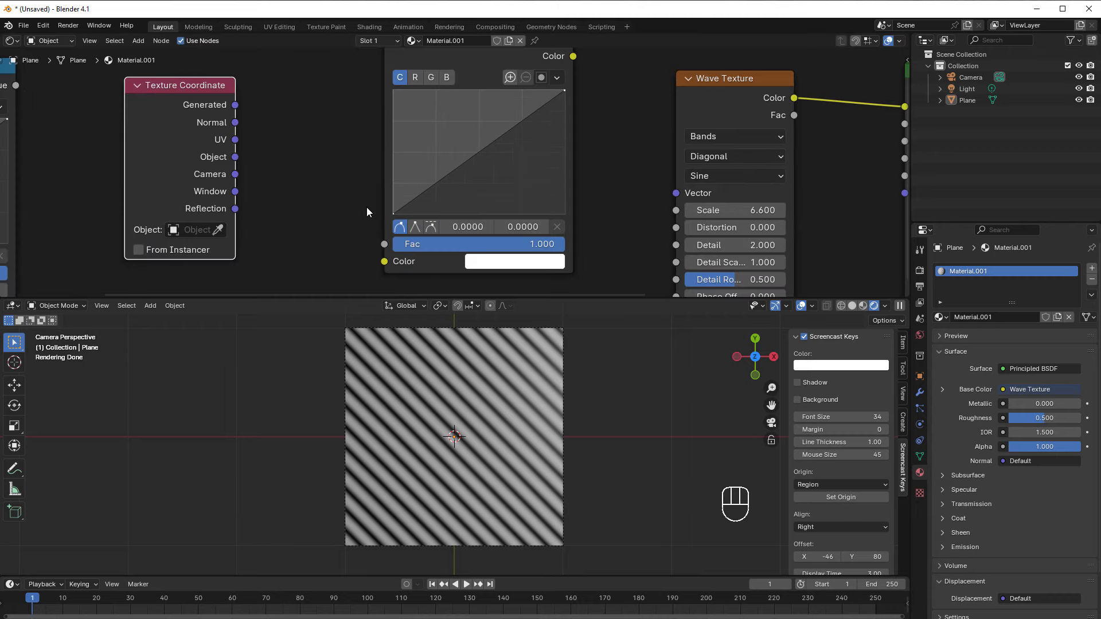
{"action": "mouse_move", "coordinate": [360, 208]}
{"action": "middle_mouse_down"}
{"action": "mouse_move", "coordinate": [334, 208]}
{"action": "mouse_move", "coordinate": [344, 207]}
{"action": "middle_mouse_up"}
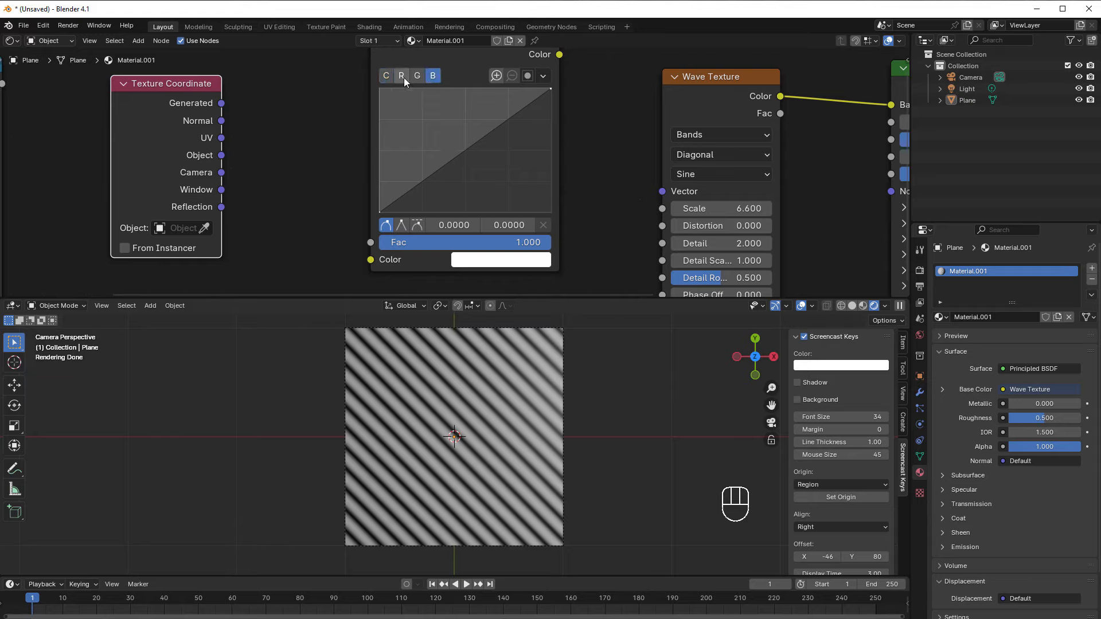
{"action": "left_click_drag", "start_coordinate": [170, 148], "coordinate": [136, 147]}
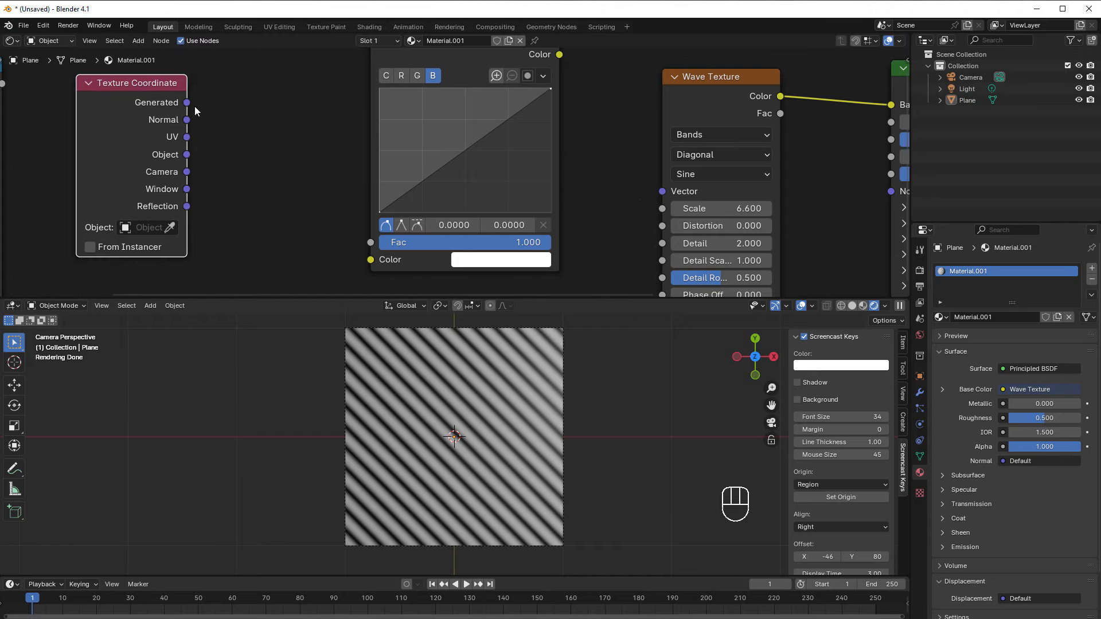
Connect the Generated coordinates to the RGB Curves Color input, and its Color output to the Principled BSDF's Base Color
{"action": "left_click_drag", "start_coordinate": [188, 102], "coordinate": [368, 260]}
{"action": "scroll", "coordinate": [540, 222], "scroll_direction": "down", "scroll_amount": 2}
{"action": "middle_click_drag", "start_coordinate": [550, 206], "coordinate": [456, 216]}
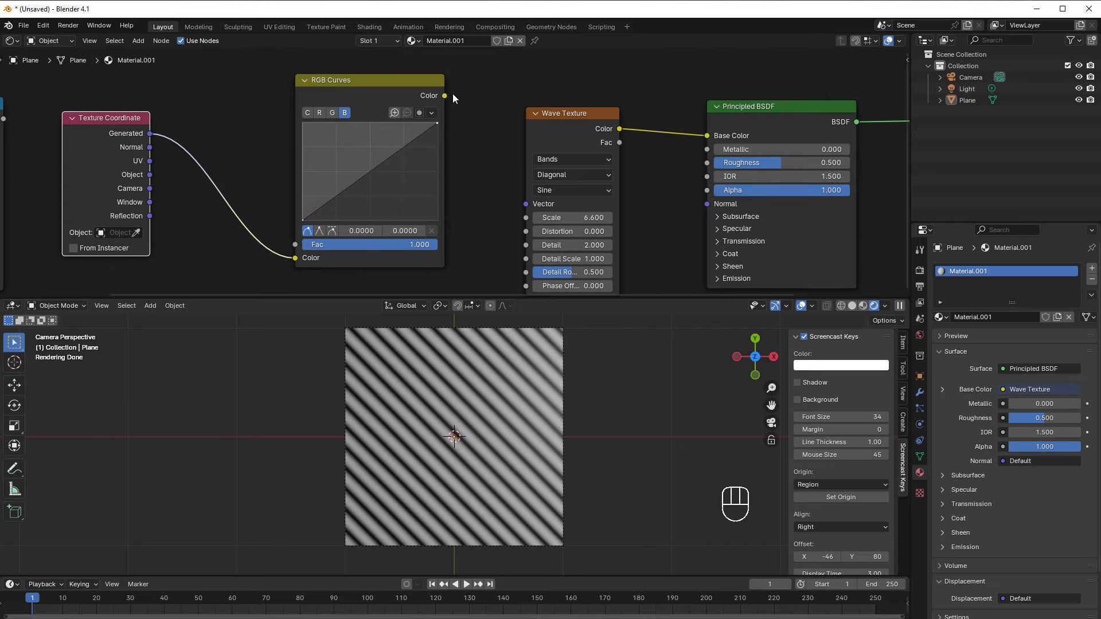
{"action": "left_click_drag", "start_coordinate": [445, 96], "coordinate": [704, 138]}
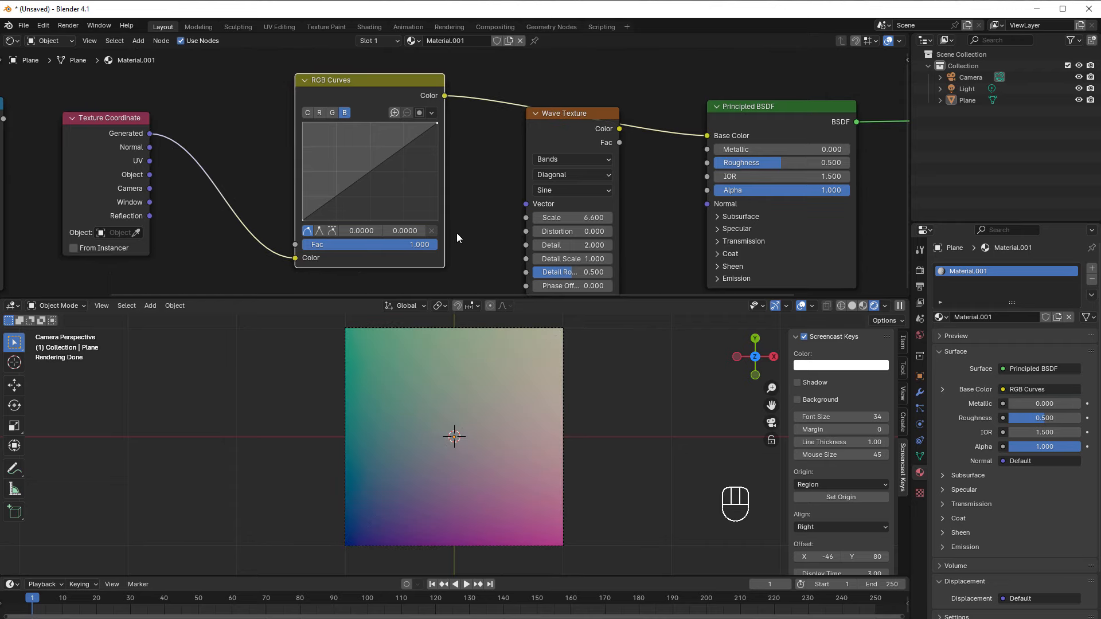
{"action": "scroll", "coordinate": [466, 239], "scroll_direction": "up", "scroll_amount": 1}
{"action": "middle_click_drag", "start_coordinate": [466, 239], "coordinate": [590, 252]}
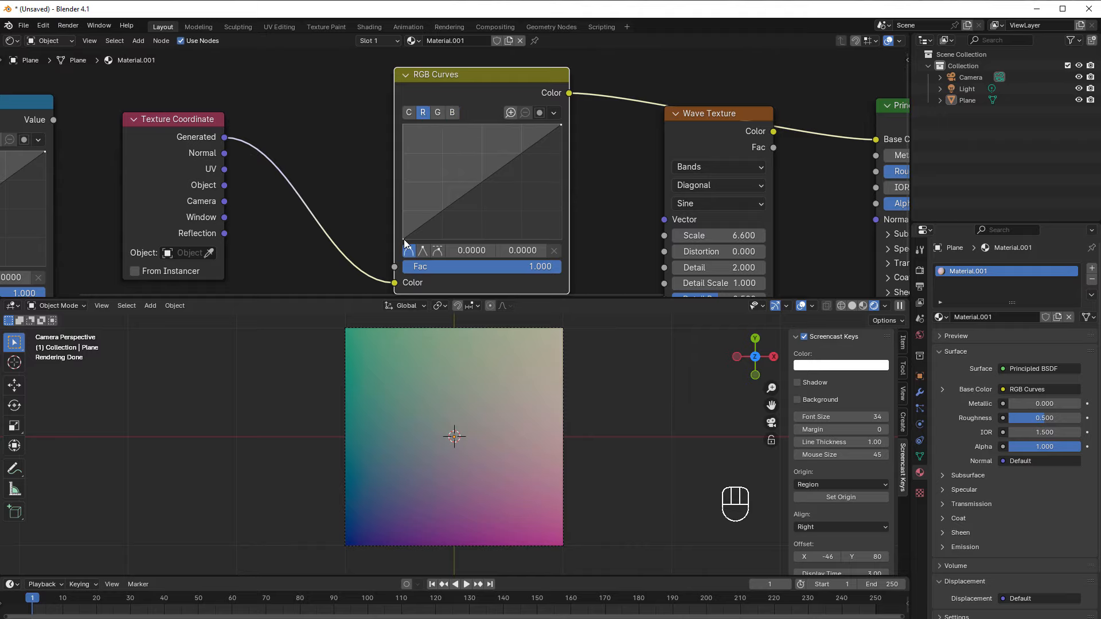
Insert a Separate XYZ node into the link between Texture Coordinate and RGB Curves
{"action": "scroll", "coordinate": [389, 205], "scroll_direction": "down", "scroll_amount": 2}
{"action": "scroll", "coordinate": [335, 218], "scroll_direction": "up", "scroll_amount": 1}
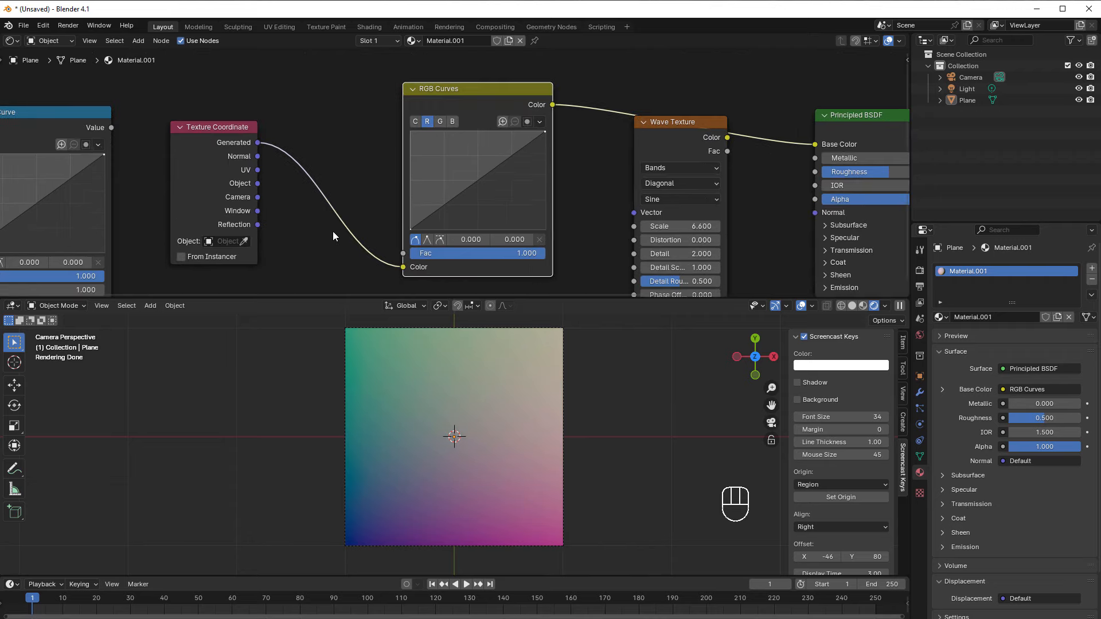
{"action": "key", "text": "shift"}
{"action": "key", "text": "shift+a"}
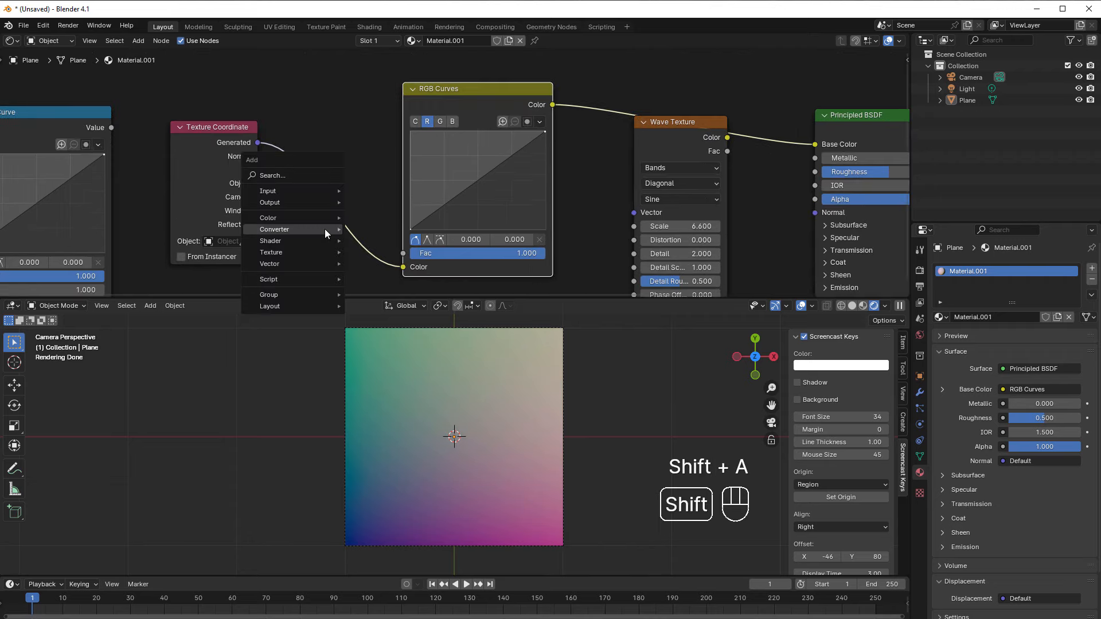
{"action": "mouse_move", "coordinate": [320, 229]}
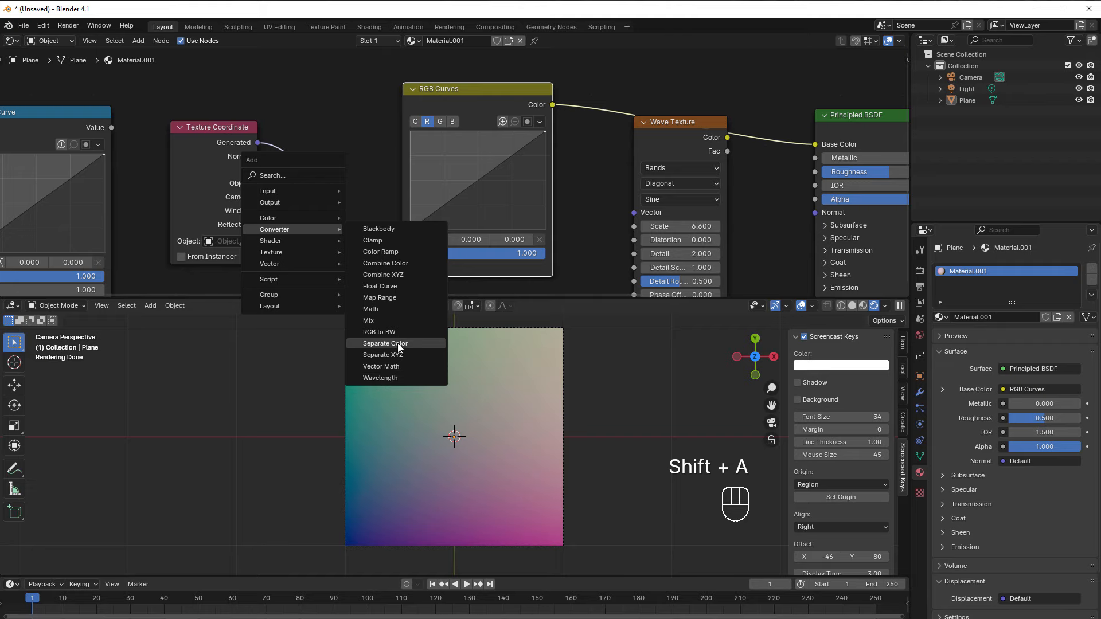
{"action": "left_click", "coordinate": [383, 355]}
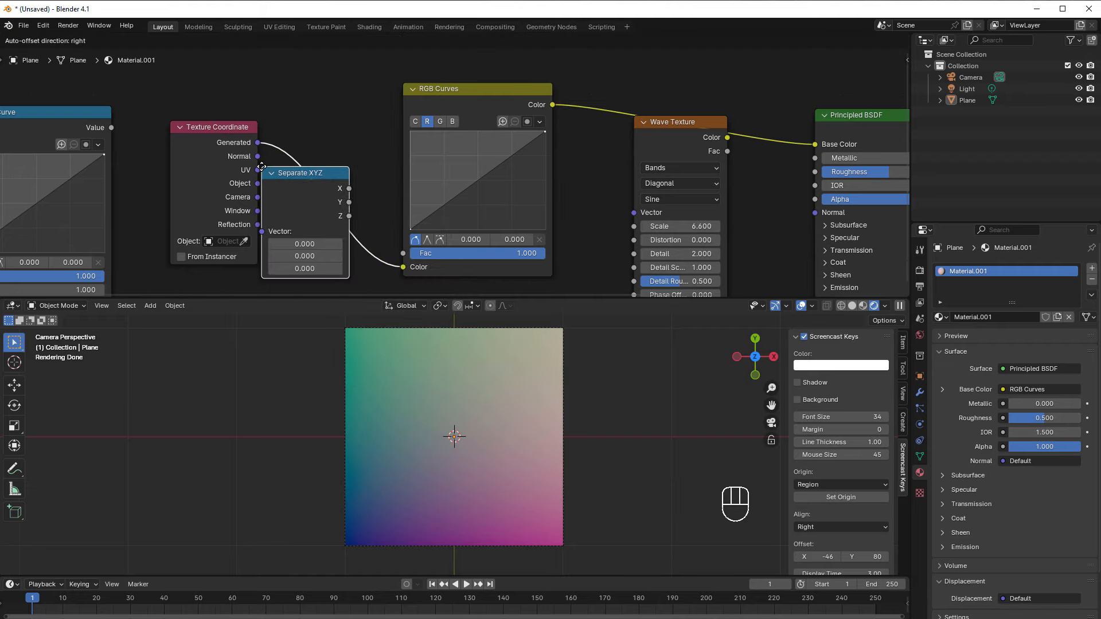
{"action": "left_click", "coordinate": [311, 164]}
{"action": "scroll", "coordinate": [446, 251], "scroll_direction": "down", "scroll_amount": 1}
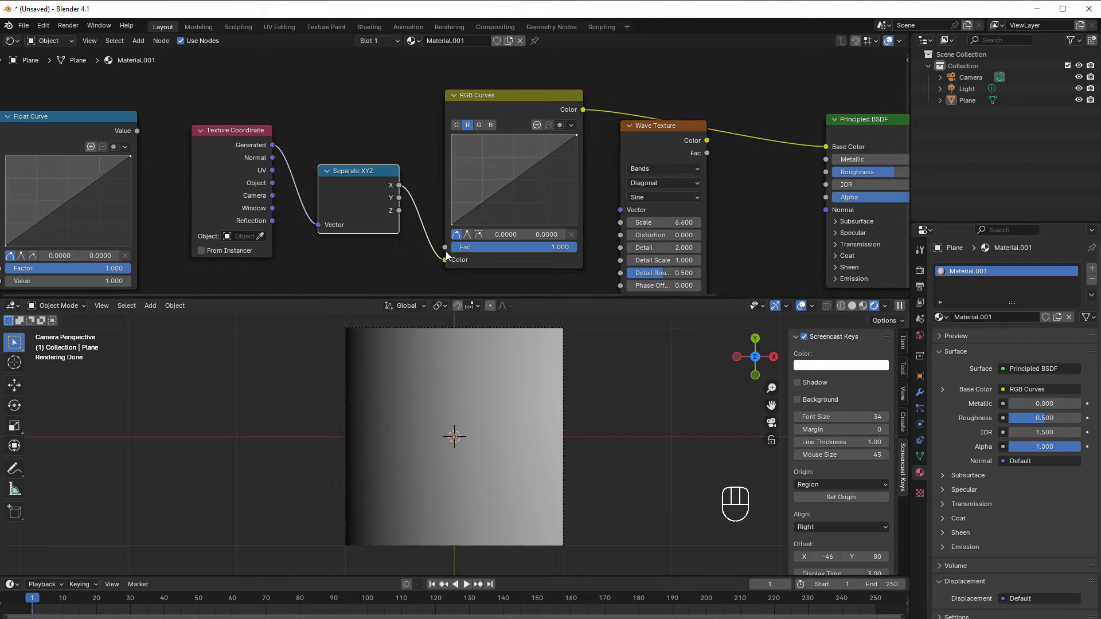
Move the Separate XYZ node's X link from RGB Curves directly to Base Color to preview the horizontal gradient
{"action": "middle_click_drag", "start_coordinate": [445, 252], "coordinate": [381, 246]}
{"action": "left_click_drag", "start_coordinate": [383, 252], "coordinate": [769, 139]}
{"action": "scroll", "coordinate": [329, 180], "scroll_direction": "up", "scroll_amount": 1}
{"action": "left_click_drag", "start_coordinate": [311, 184], "coordinate": [315, 155]}
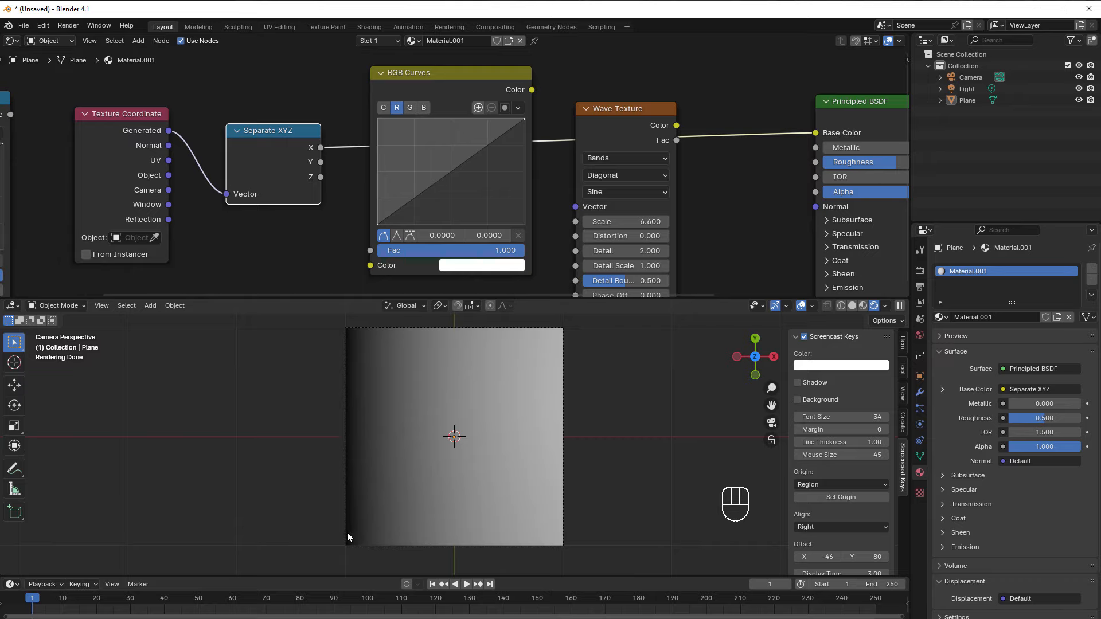
{"action": "scroll", "coordinate": [424, 181], "scroll_direction": "up", "scroll_amount": 3}
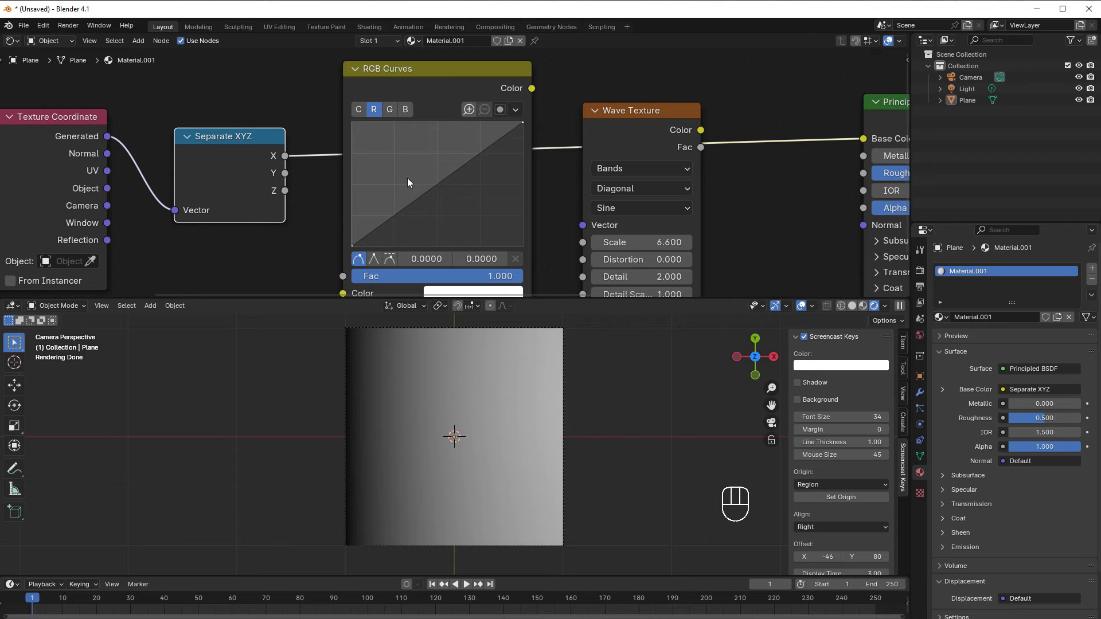
{"action": "scroll", "coordinate": [408, 178], "scroll_direction": "down", "scroll_amount": 1}
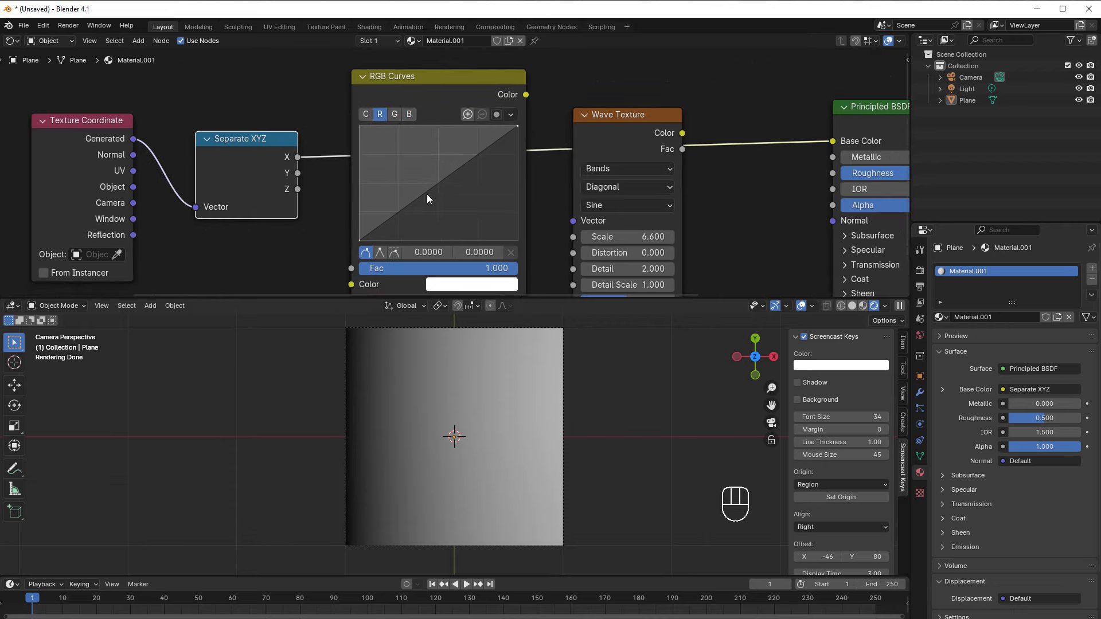
{"action": "scroll", "coordinate": [249, 226], "scroll_direction": "down", "scroll_amount": 3}
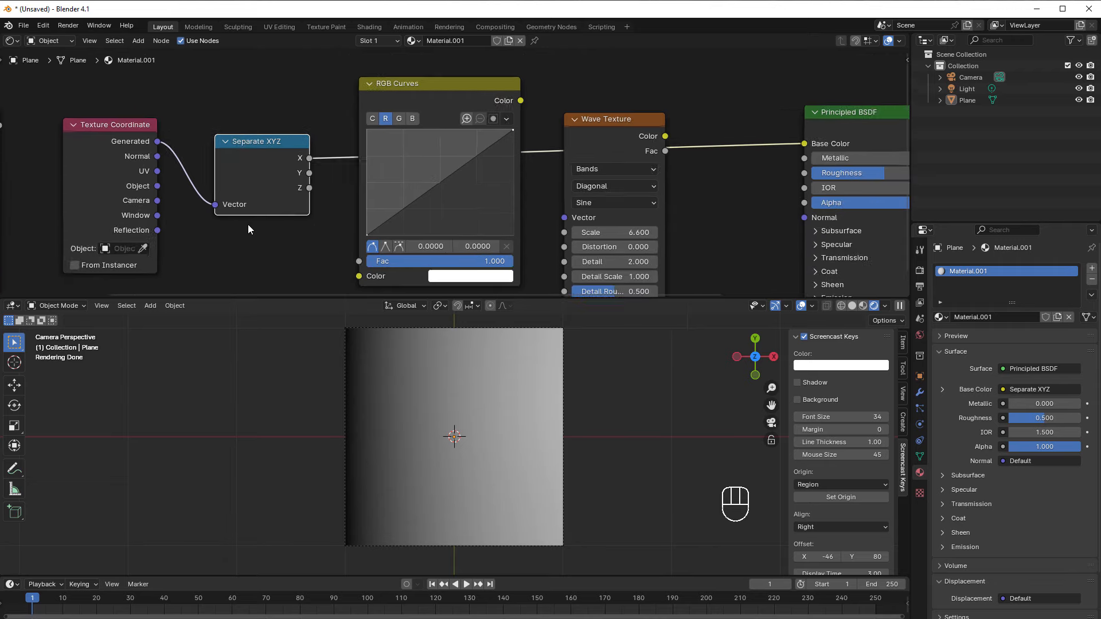
Link Generated to the RGB Curves Color input, its Color output to the Wave Texture's Vector, and the wave Color to Base Color
{"action": "left_click_drag", "start_coordinate": [180, 116], "coordinate": [366, 241]}
{"action": "left_click_drag", "start_coordinate": [516, 79], "coordinate": [556, 187]}
{"action": "left_click_drag", "start_coordinate": [650, 111], "coordinate": [778, 119]}
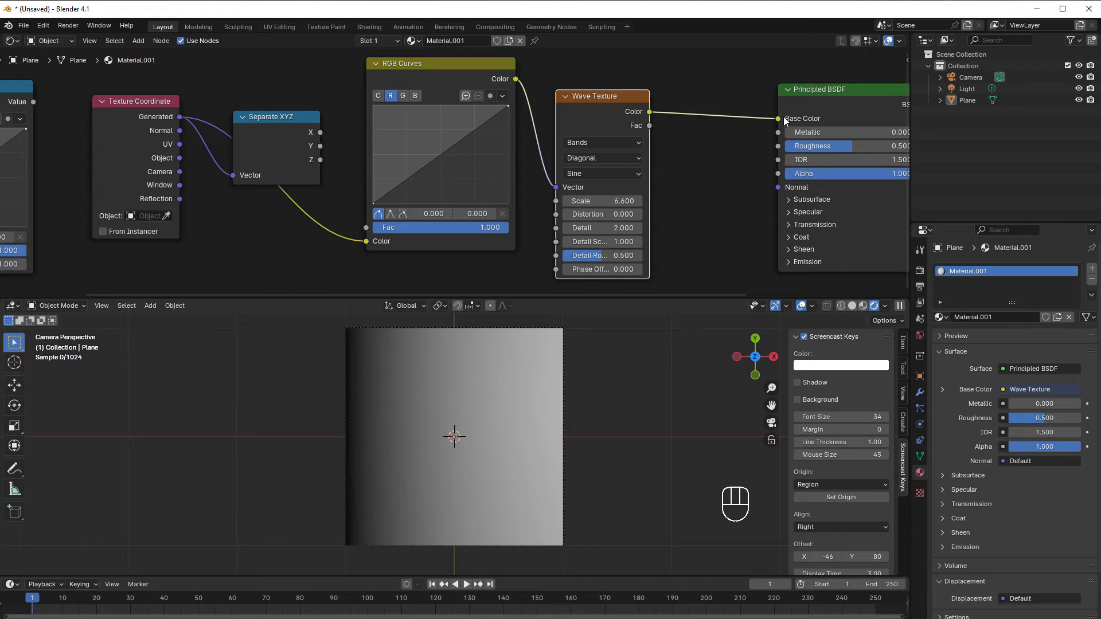
Delete the Separate XYZ node and move the Texture Coordinate node closer to RGB Curves
{"action": "left_click", "coordinate": [265, 143]}
{"action": "key", "text": "Delete"}
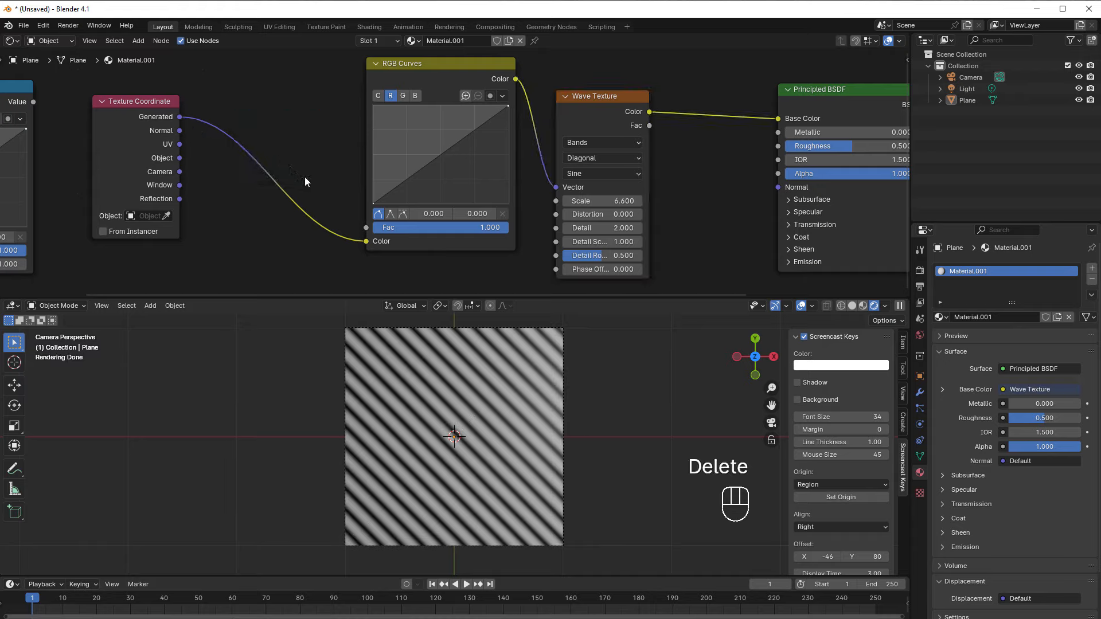
{"action": "left_click_drag", "start_coordinate": [151, 163], "coordinate": [215, 170]}
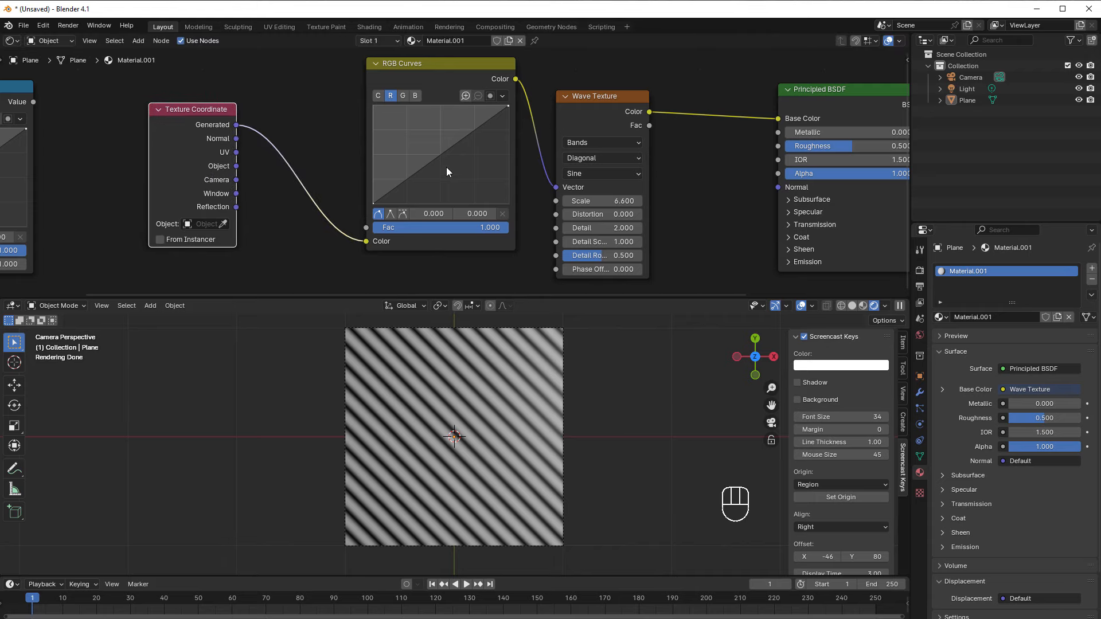
Add a control point to the red channel curve and raise it to about 0.40, 0.80
{"action": "scroll", "coordinate": [447, 168], "scroll_direction": "up", "scroll_amount": 1}
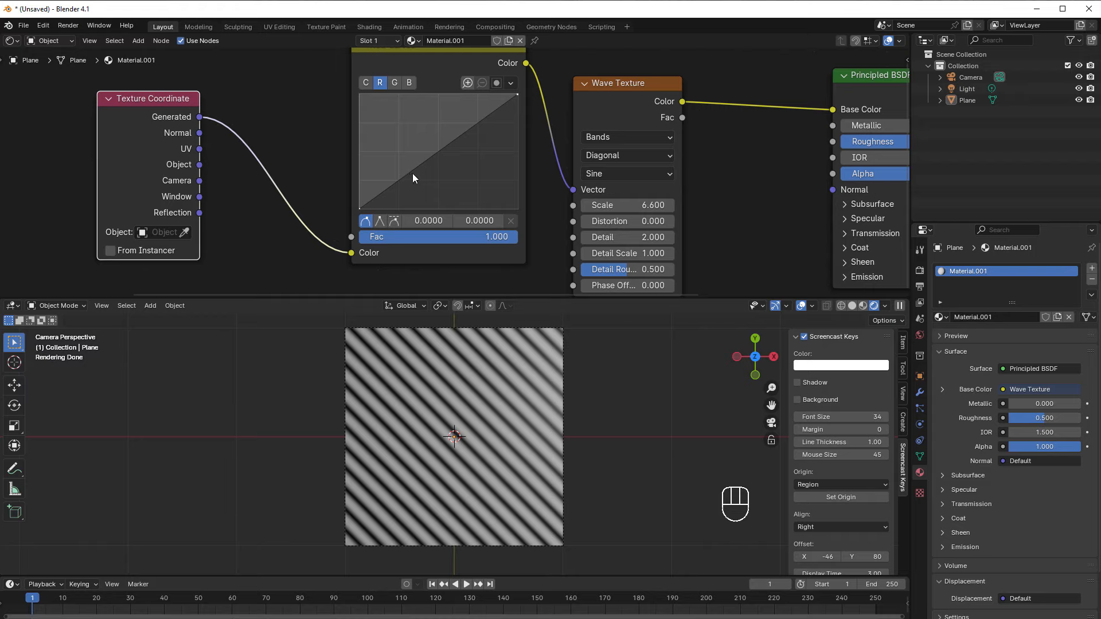
{"action": "left_click", "coordinate": [432, 156]}
{"action": "left_click_drag", "start_coordinate": [431, 157], "coordinate": [423, 117]}
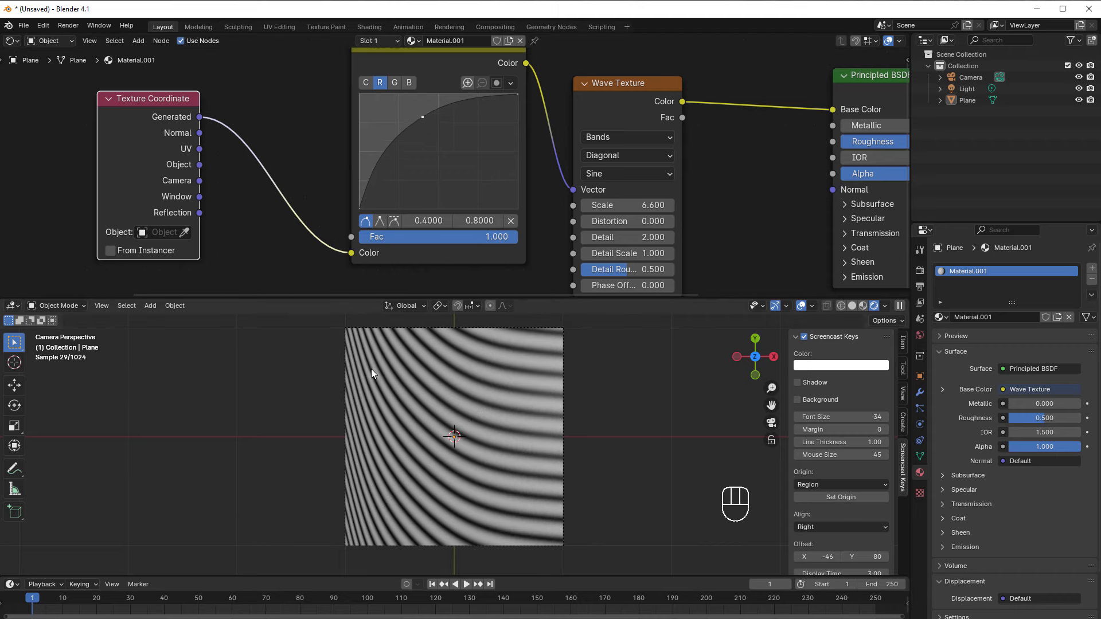
{"action": "scroll", "coordinate": [631, 153], "scroll_direction": "up", "scroll_amount": 1}
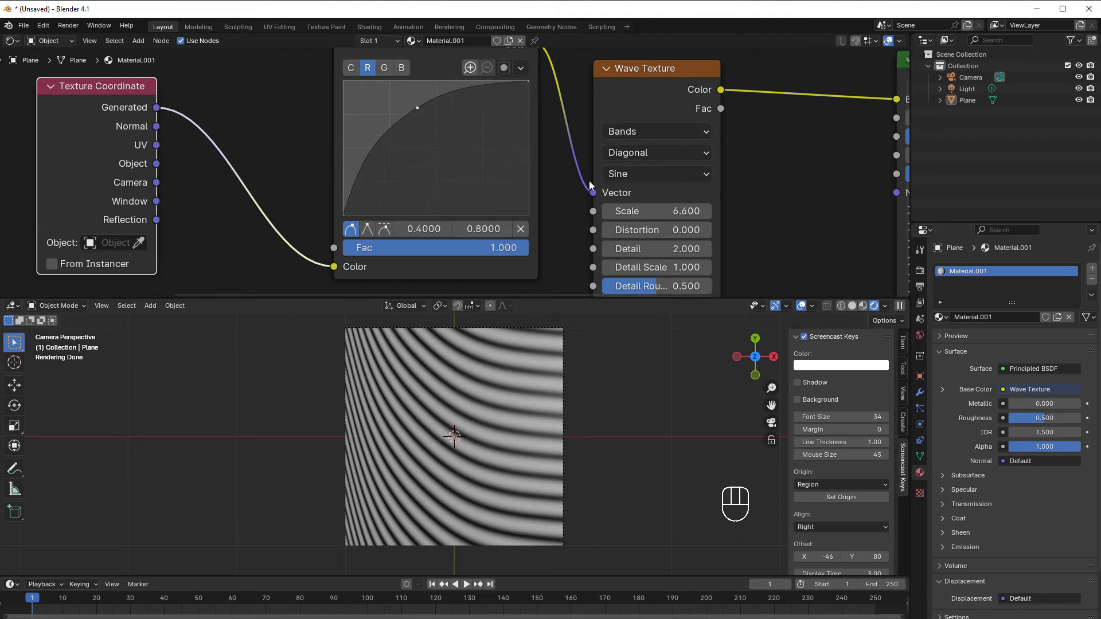
{"action": "scroll", "coordinate": [542, 208], "scroll_direction": "down", "scroll_amount": 1}
Shape the red curve into a symmetric arch, with its middle point at about 0.50, 0.99 and its end point lowered to the baseline
{"action": "left_click_drag", "start_coordinate": [429, 123], "coordinate": [444, 108]}
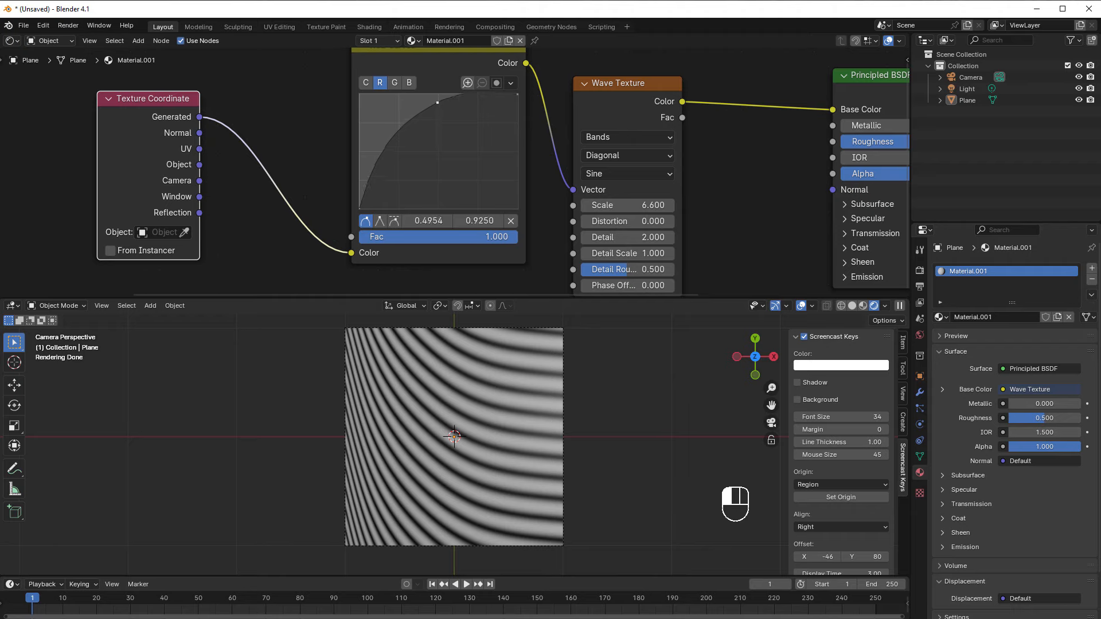
{"action": "left_click_drag", "start_coordinate": [515, 97], "coordinate": [518, 209]}
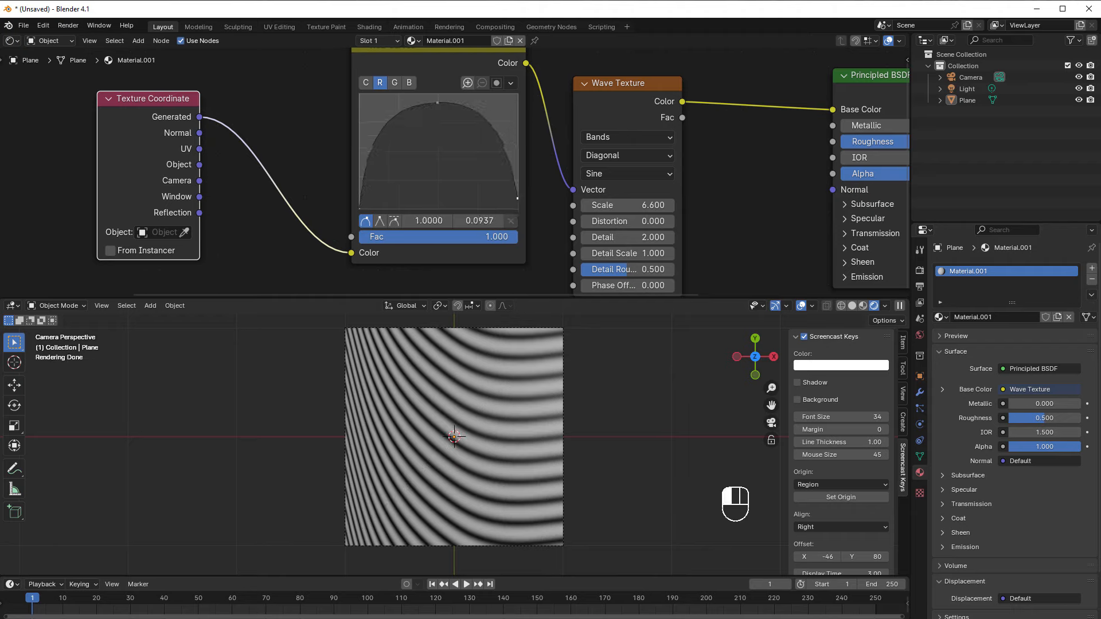
{"action": "left_click_drag", "start_coordinate": [443, 108], "coordinate": [445, 100]}
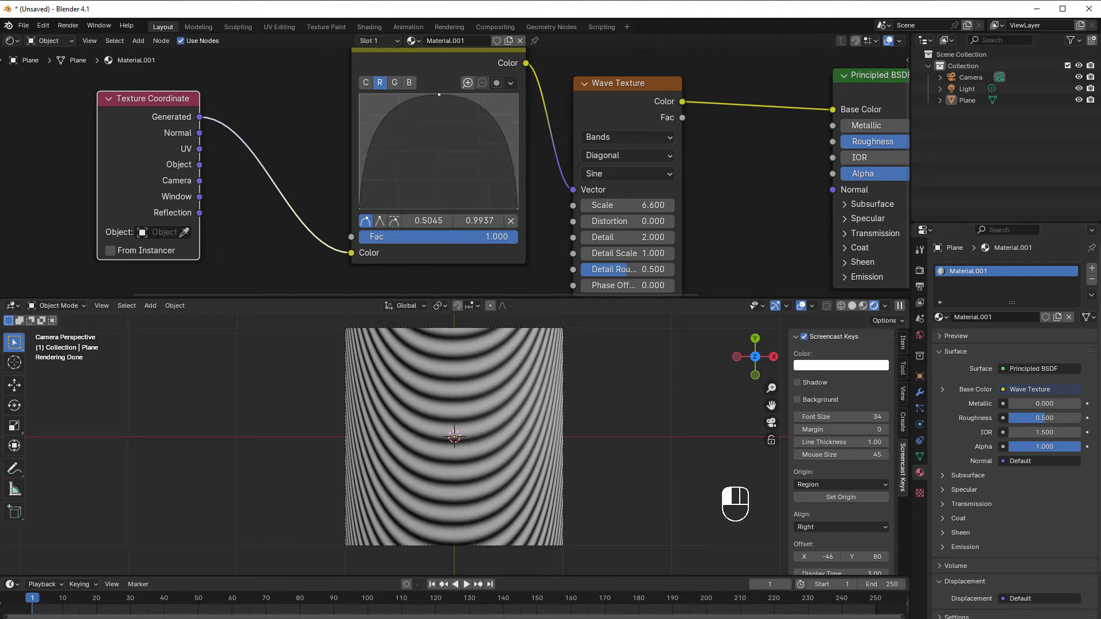
{"action": "scroll", "coordinate": [431, 418], "scroll_direction": "up", "scroll_amount": 1}
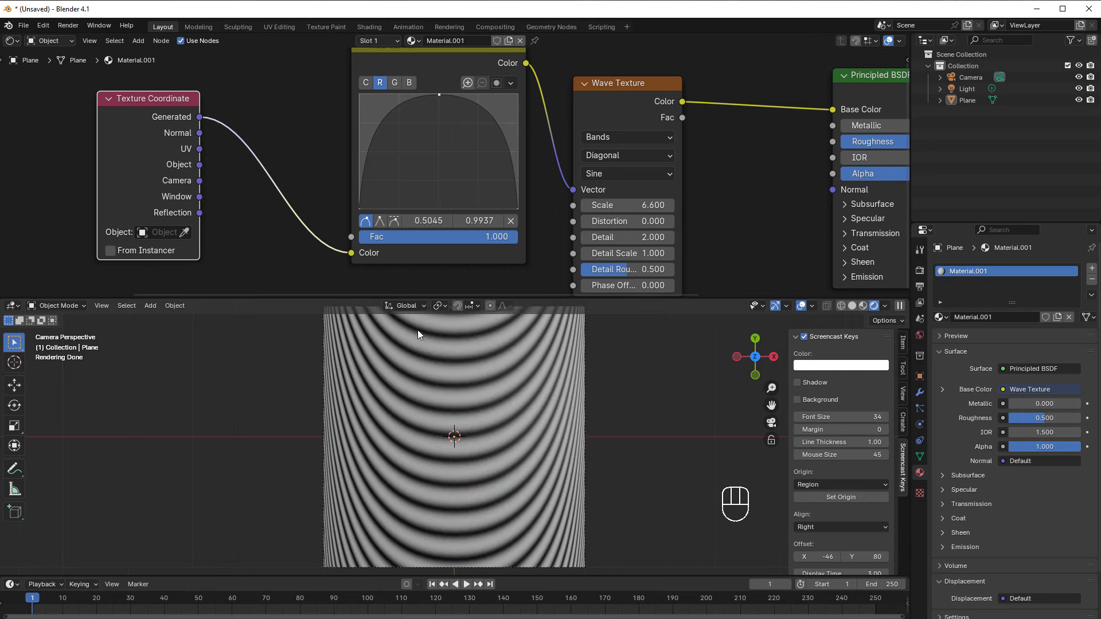
Move the Texture Coordinate node closer to RGB Curves and add red curve points at about 0.10, 0.68 and 0.85, 0.71
{"action": "scroll", "coordinate": [326, 167], "scroll_direction": "down", "scroll_amount": 1}
{"action": "middle_click_drag", "start_coordinate": [317, 166], "coordinate": [340, 184]}
{"action": "left_click_drag", "start_coordinate": [197, 160], "coordinate": [226, 150]}
{"action": "scroll", "coordinate": [397, 166], "scroll_direction": "up", "scroll_amount": 1}
{"action": "left_click", "coordinate": [387, 148]}
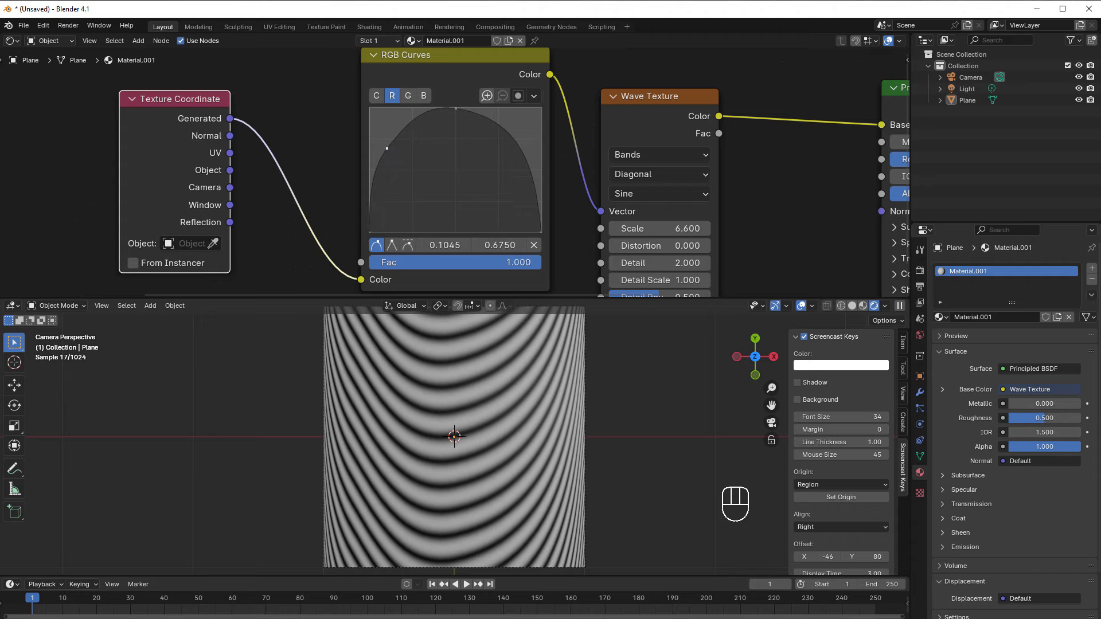
{"action": "left_click", "coordinate": [516, 143]}
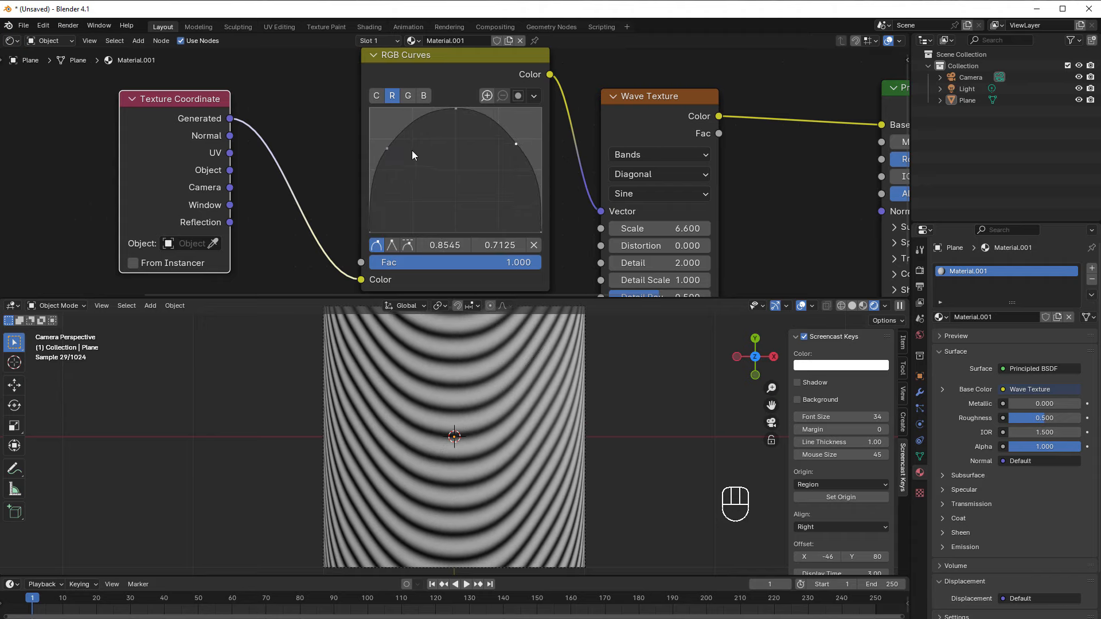
Narrow the red curve into a bell shape, moving its side points to about 0.24, 0.52 and 0.78, 0.58
{"action": "left_click_drag", "start_coordinate": [387, 148], "coordinate": [404, 165]}
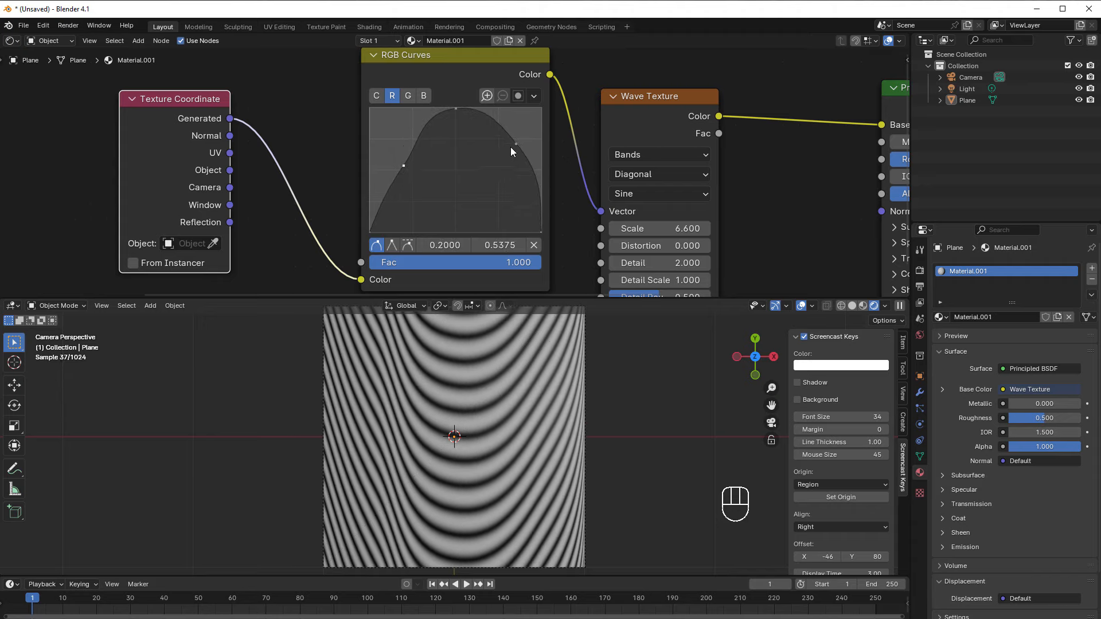
{"action": "left_click_drag", "start_coordinate": [511, 147], "coordinate": [498, 163]}
{"action": "scroll", "coordinate": [467, 170], "scroll_direction": "up", "scroll_amount": 1}
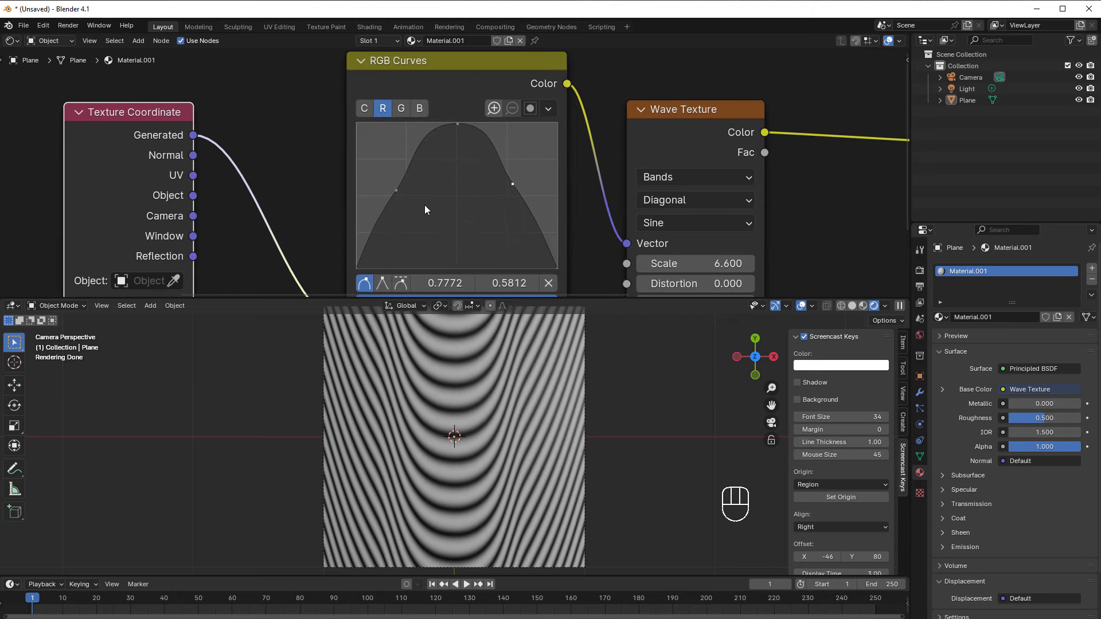
{"action": "mouse_move", "coordinate": [397, 190]}
{"action": "left_mouse_down"}
{"action": "mouse_move", "coordinate": [468, 188]}
{"action": "mouse_move", "coordinate": [407, 184]}
{"action": "mouse_move", "coordinate": [404, 193]}
{"action": "left_mouse_up"}
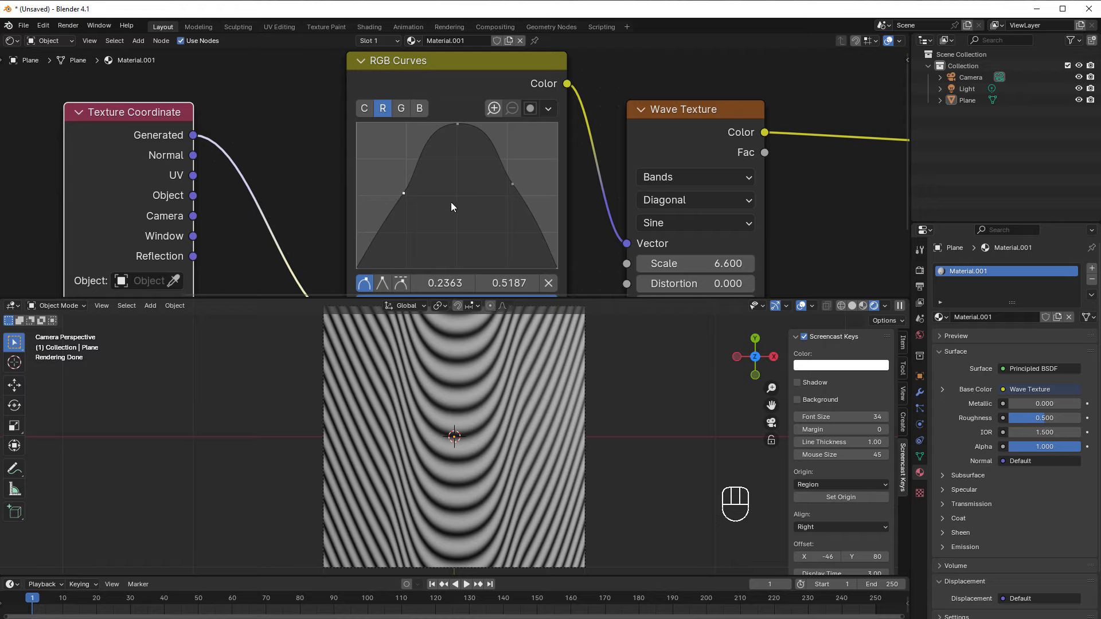
Widen the red curve into a rounded arch, with its side points at about 0.11, 0.62 and 0.83, 0.70
{"action": "left_click_drag", "start_coordinate": [405, 193], "coordinate": [384, 187]}
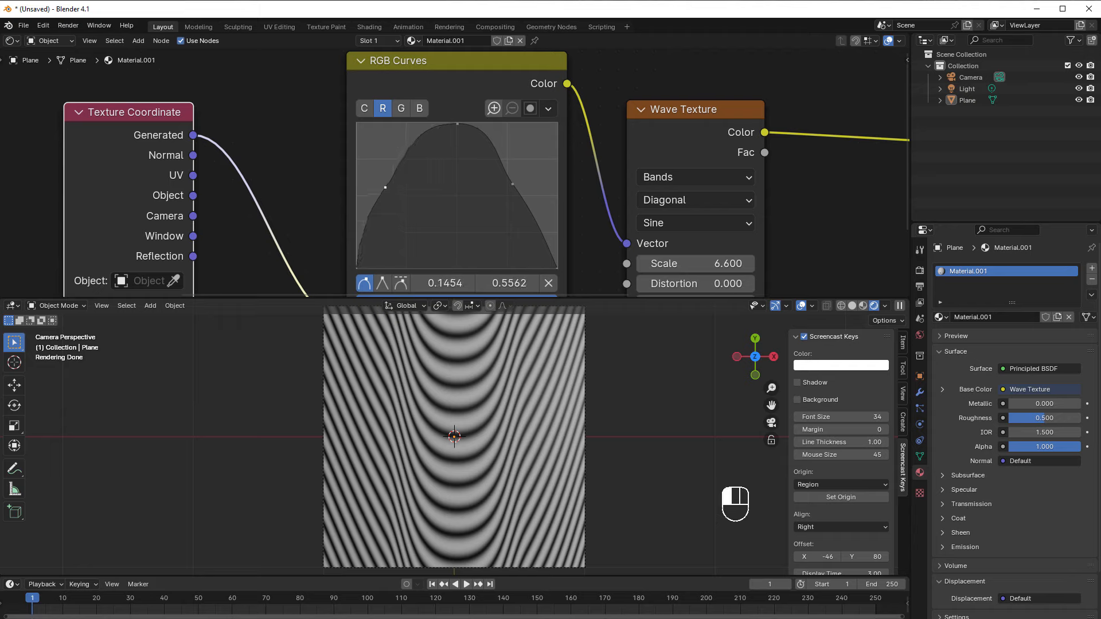
{"action": "left_click_drag", "start_coordinate": [514, 181], "coordinate": [523, 166]}
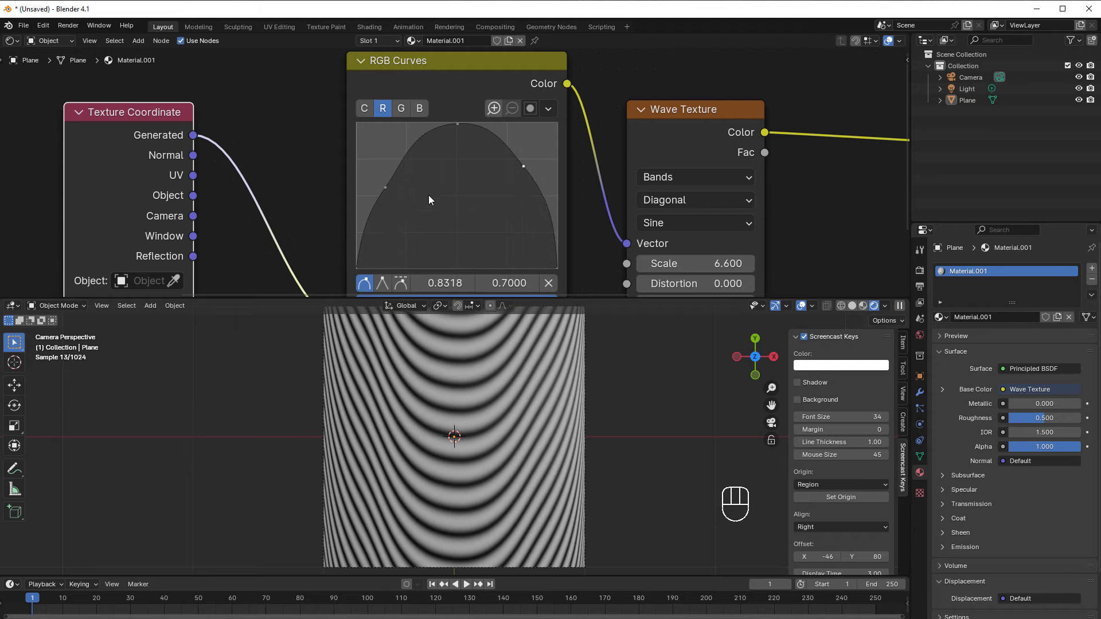
{"action": "left_click_drag", "start_coordinate": [386, 189], "coordinate": [379, 178]}
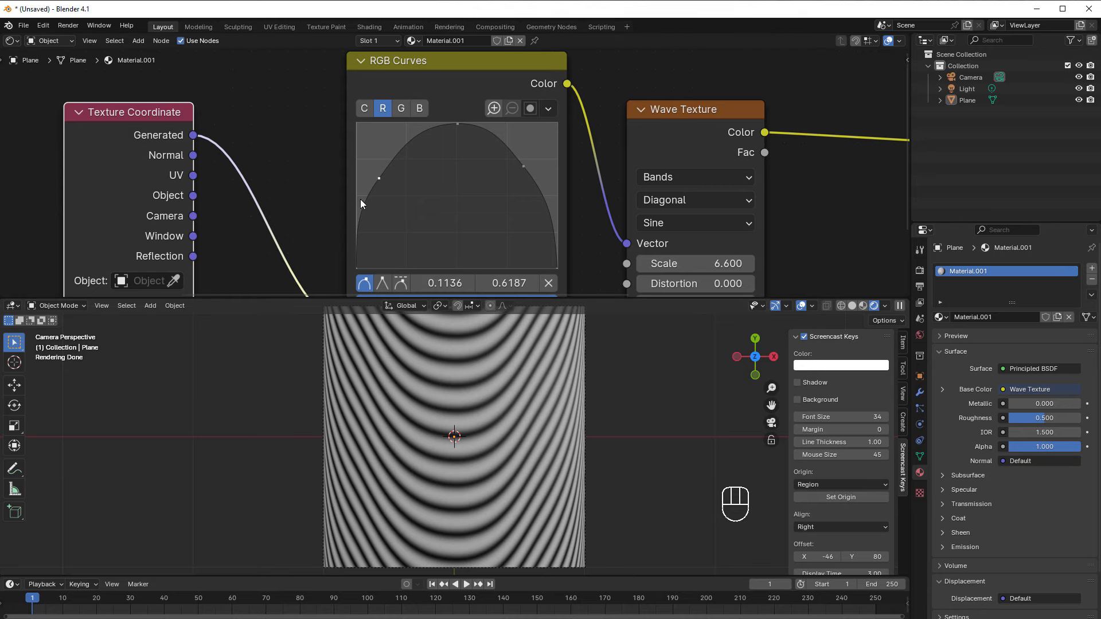
Shift the Wave Texture node away from RGB Curves and invert the green channel curve so it descends from 0, 1 to the baseline
{"action": "scroll", "coordinate": [315, 201], "scroll_direction": "down", "scroll_amount": 1}
{"action": "middle_click_drag", "start_coordinate": [302, 201], "coordinate": [328, 195]}
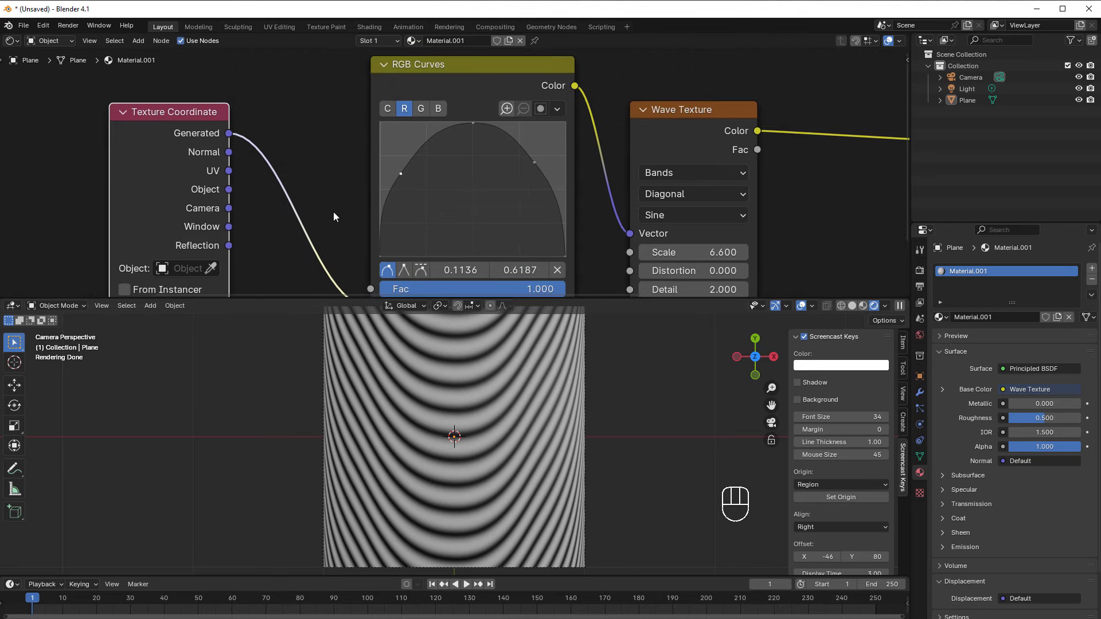
{"action": "left_click_drag", "start_coordinate": [661, 131], "coordinate": [688, 112]}
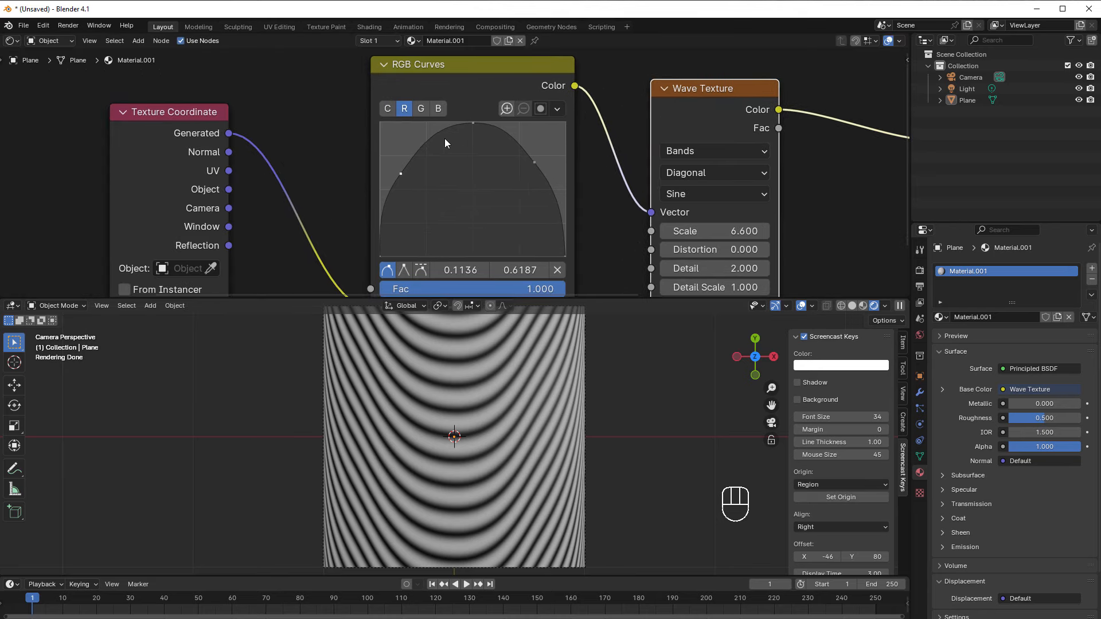
{"action": "left_click", "coordinate": [423, 110]}
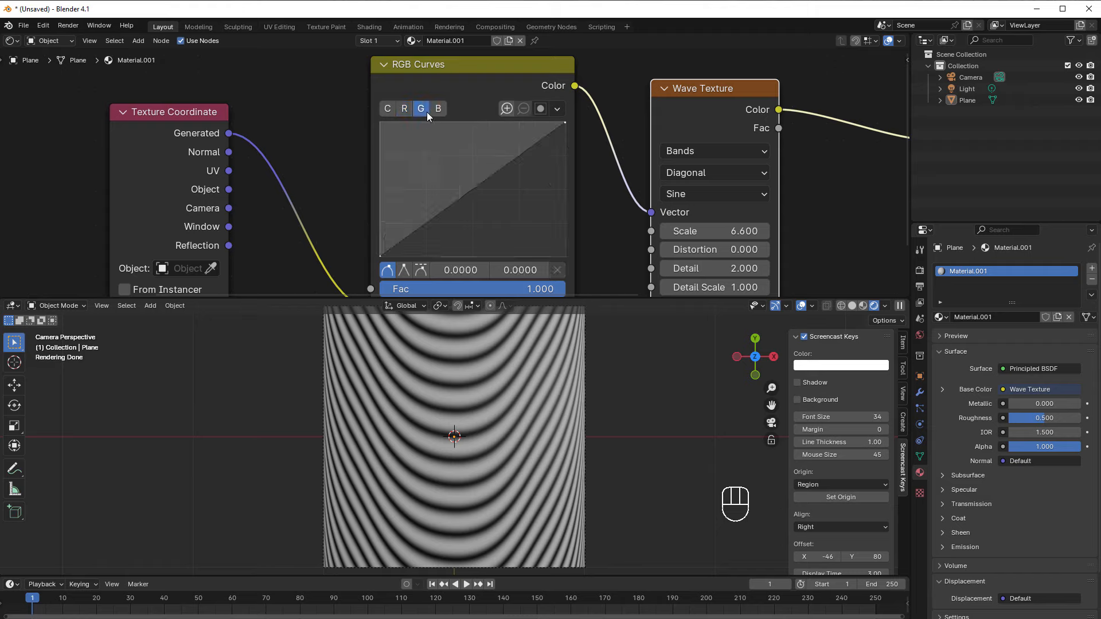
{"action": "left_click_drag", "start_coordinate": [381, 256], "coordinate": [381, 155]}
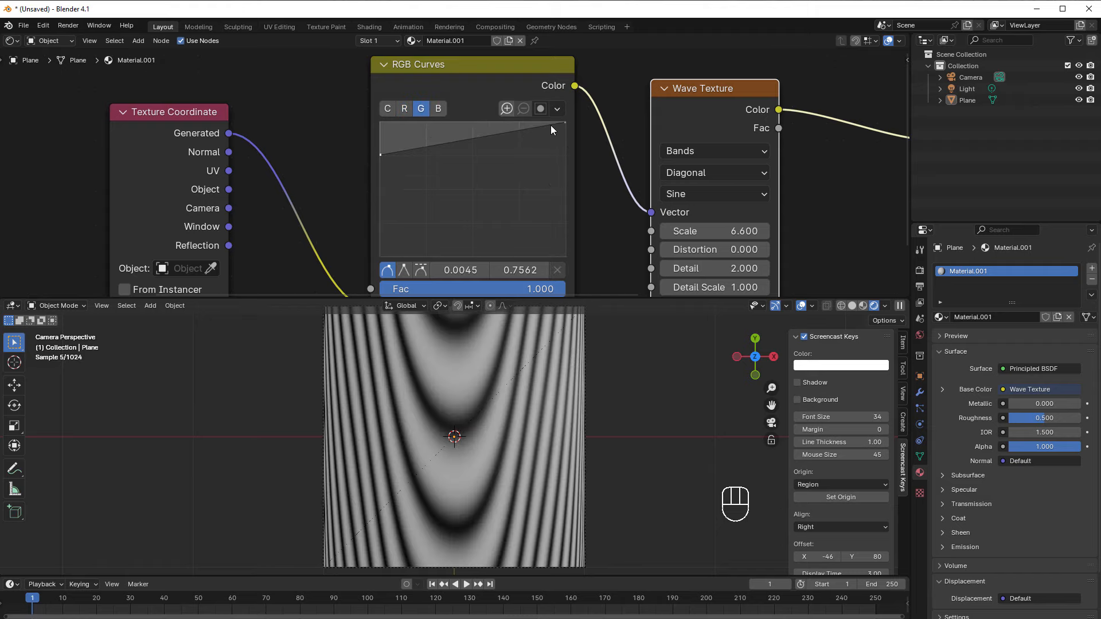
{"action": "left_click_drag", "start_coordinate": [567, 124], "coordinate": [566, 258]}
{"action": "left_click_drag", "start_coordinate": [395, 153], "coordinate": [380, 125]}
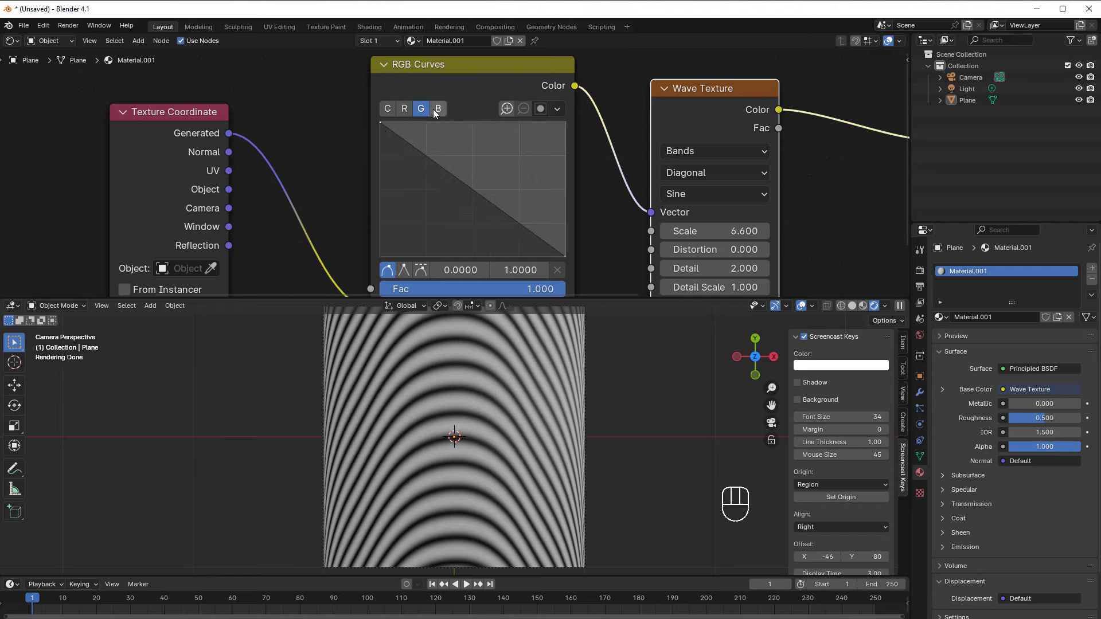
Reshape the red curve into two humps, with peaks at about 0.22, 0.88 and 0.78, 0.87 and a valley at 0.52, 0.43
{"action": "left_click", "coordinate": [409, 108]}
{"action": "left_click_drag", "start_coordinate": [471, 130], "coordinate": [477, 199]}
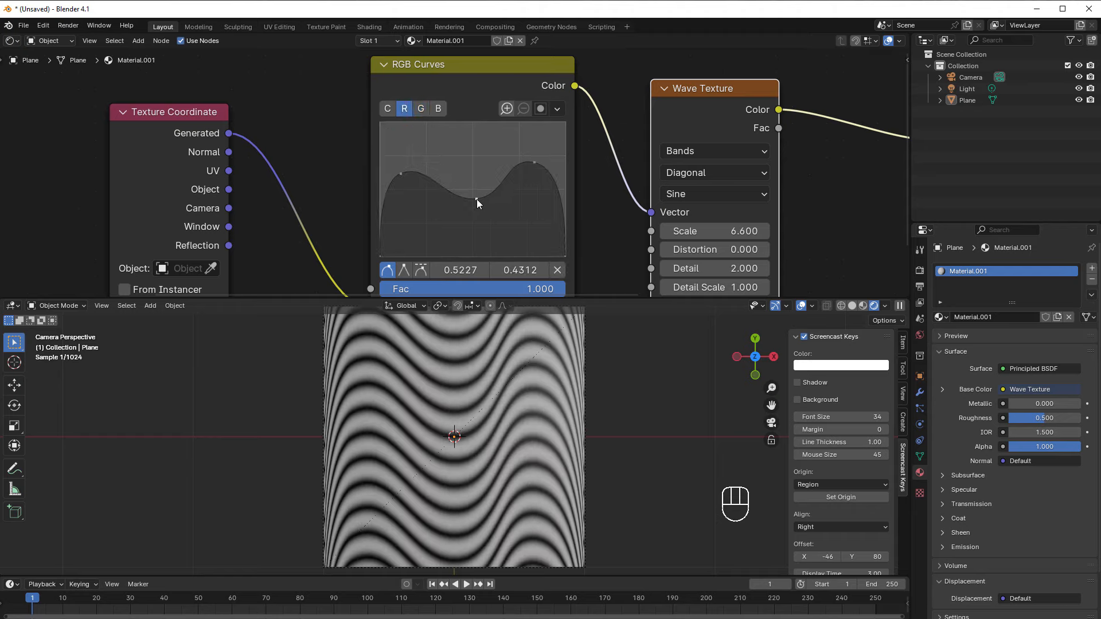
{"action": "left_click_drag", "start_coordinate": [398, 171], "coordinate": [420, 138]}
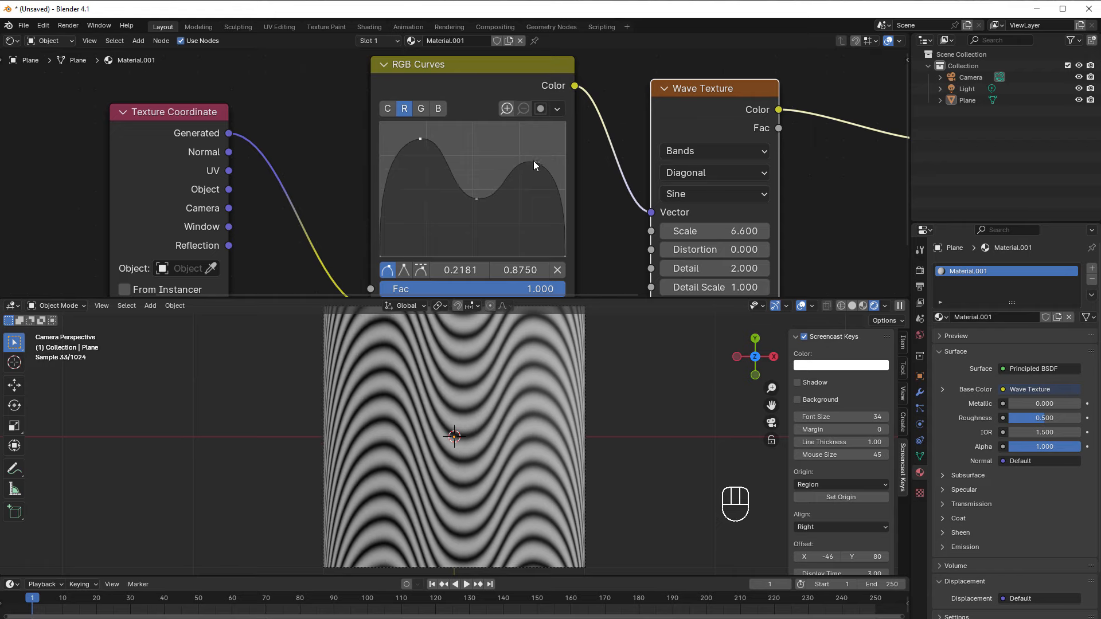
{"action": "left_click_drag", "start_coordinate": [534, 162], "coordinate": [525, 140]}
{"action": "scroll", "coordinate": [401, 186], "scroll_direction": "down", "scroll_amount": 1}
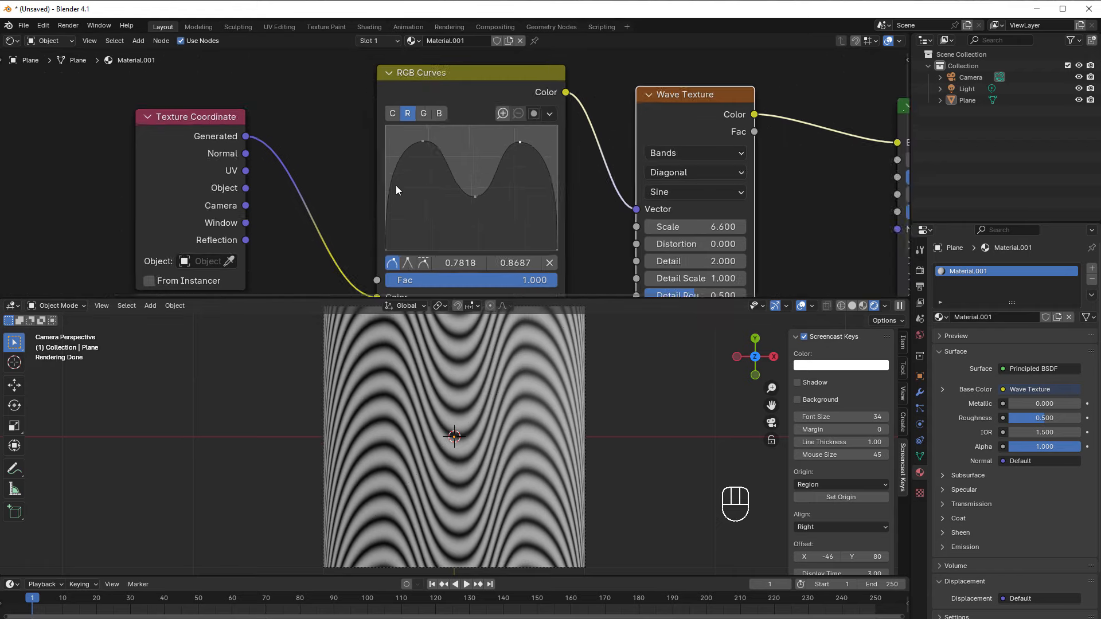
Move the red curve's first peak to about 0.25, 0.80 and give it a vector handle
{"action": "middle_click_drag", "start_coordinate": [396, 185], "coordinate": [382, 181]}
{"action": "scroll", "coordinate": [376, 208], "scroll_direction": "up", "scroll_amount": 1}
{"action": "left_click_drag", "start_coordinate": [364, 253], "coordinate": [373, 229]}
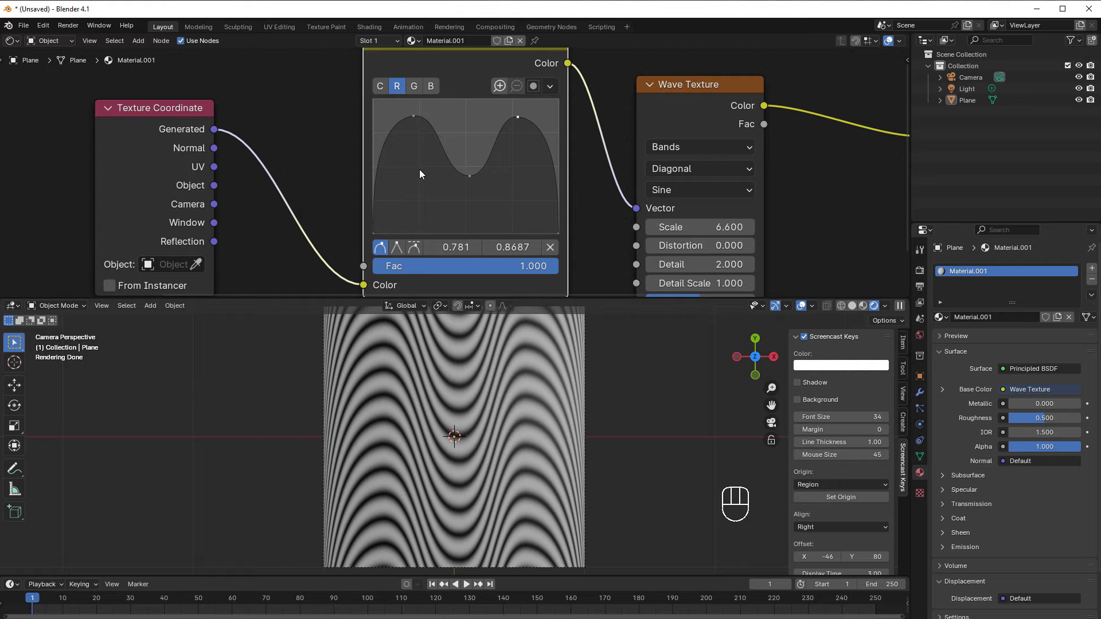
{"action": "left_click", "coordinate": [413, 116]}
{"action": "mouse_move", "coordinate": [413, 116]}
{"action": "left_mouse_down"}
{"action": "mouse_move", "coordinate": [415, 132]}
{"action": "mouse_move", "coordinate": [421, 125]}
{"action": "left_mouse_up"}
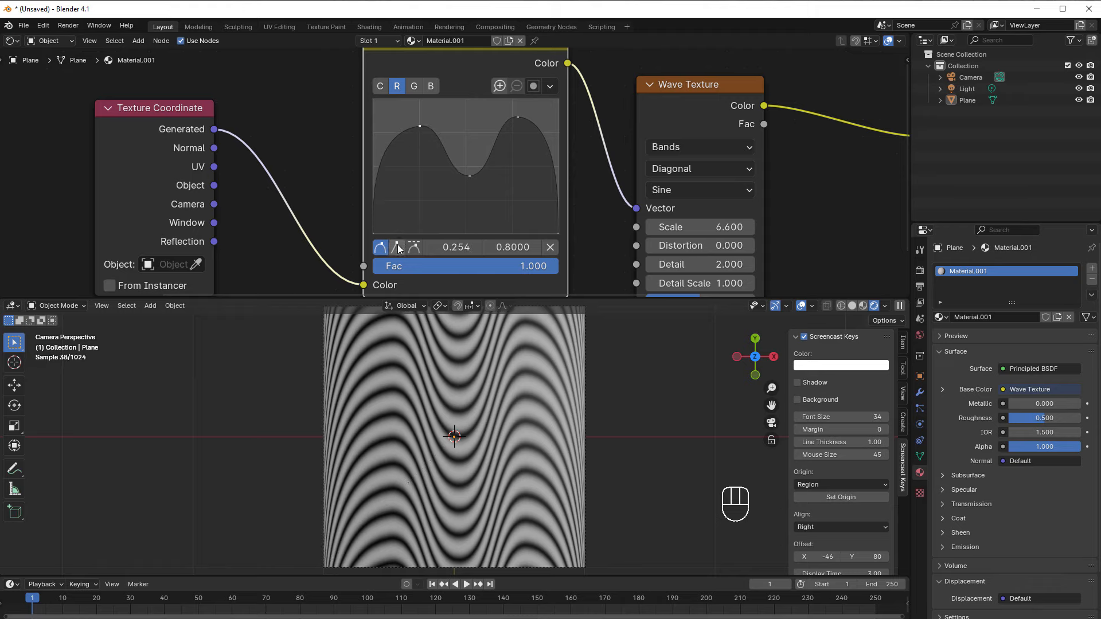
{"action": "left_click", "coordinate": [399, 248]}
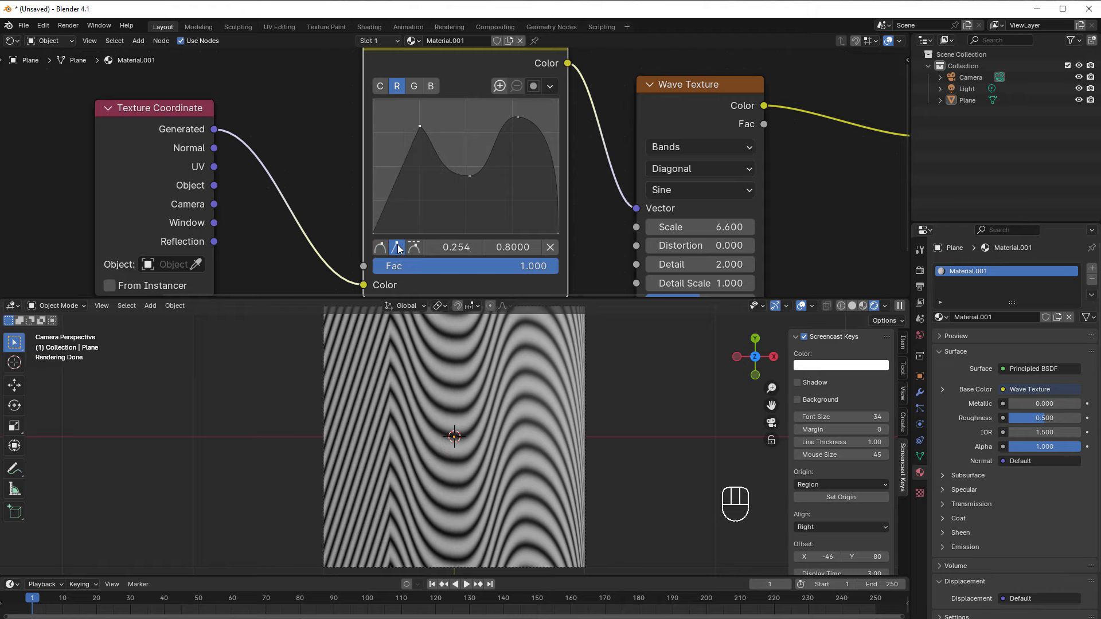
Give the red curve's valley and second peak vector handles, trying an auto-clamped handle on the peak in between
{"action": "left_click", "coordinate": [470, 175]}
{"action": "left_click", "coordinate": [397, 248]}
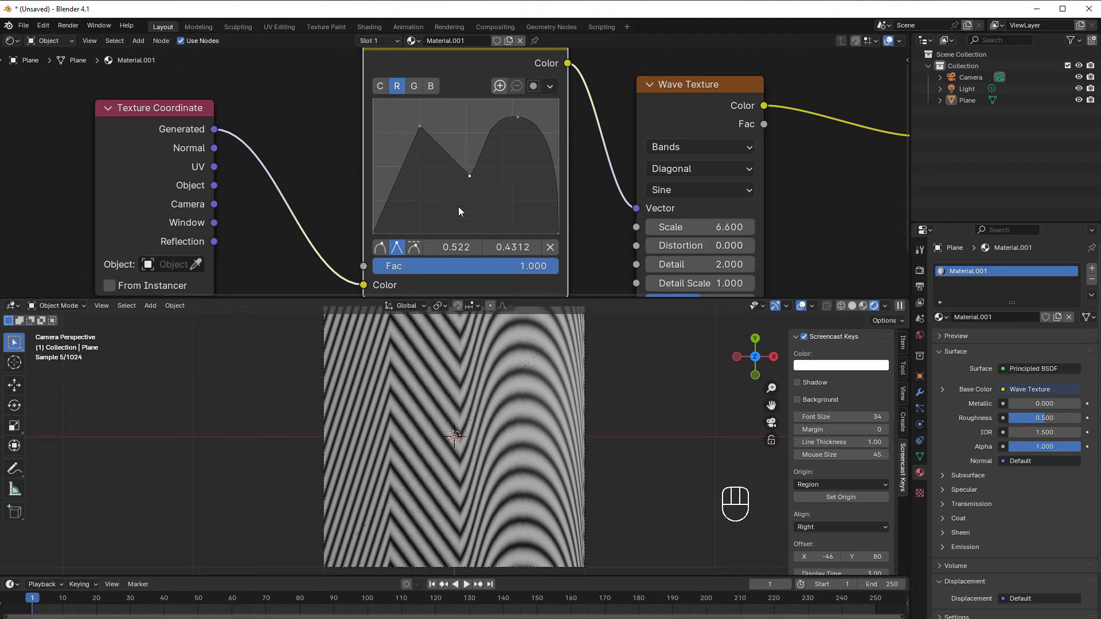
{"action": "left_click", "coordinate": [516, 118]}
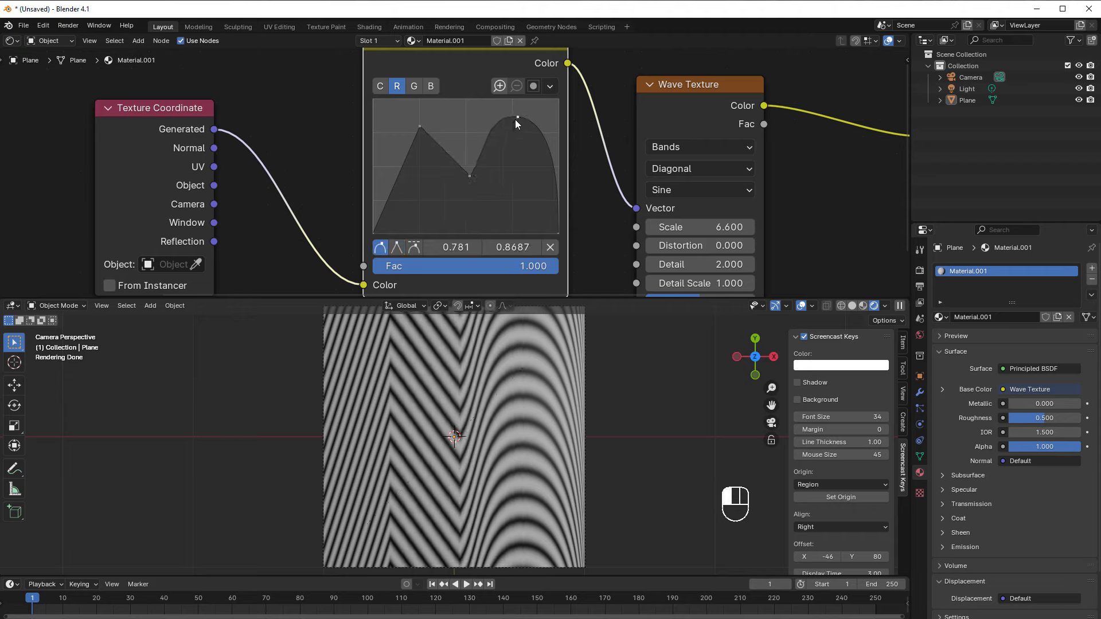
{"action": "left_click", "coordinate": [398, 248]}
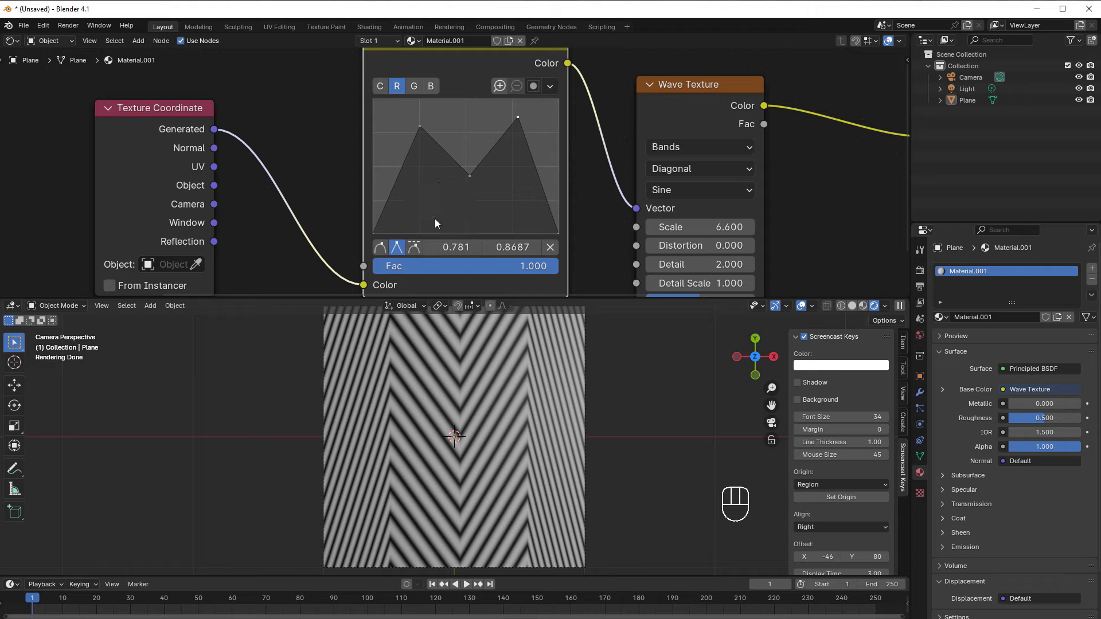
{"action": "left_click", "coordinate": [413, 248]}
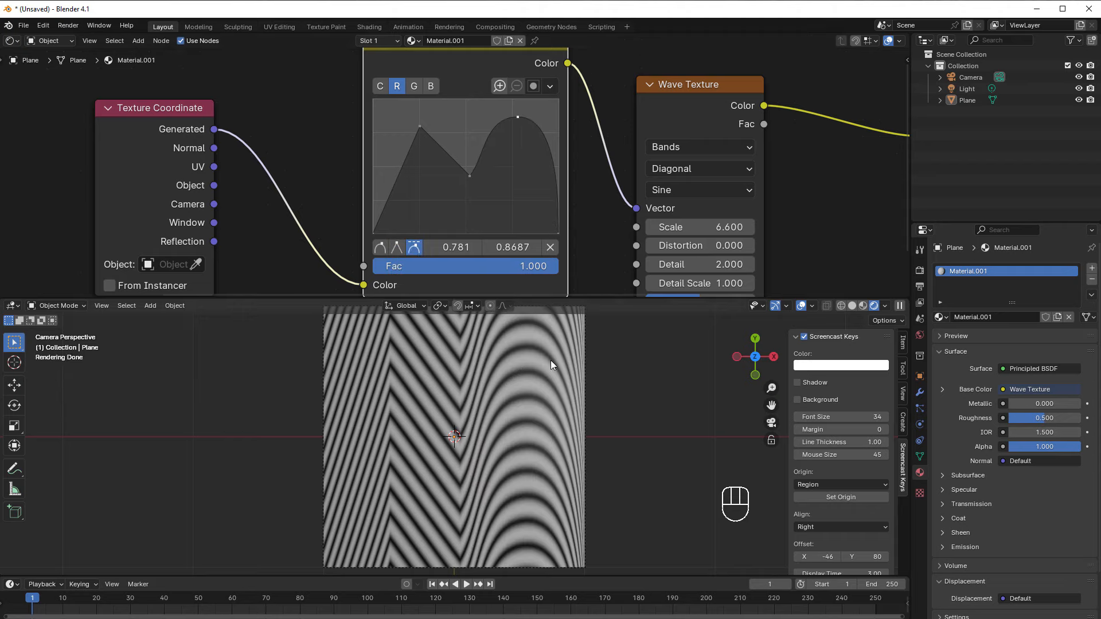
{"action": "left_click", "coordinate": [396, 248]}
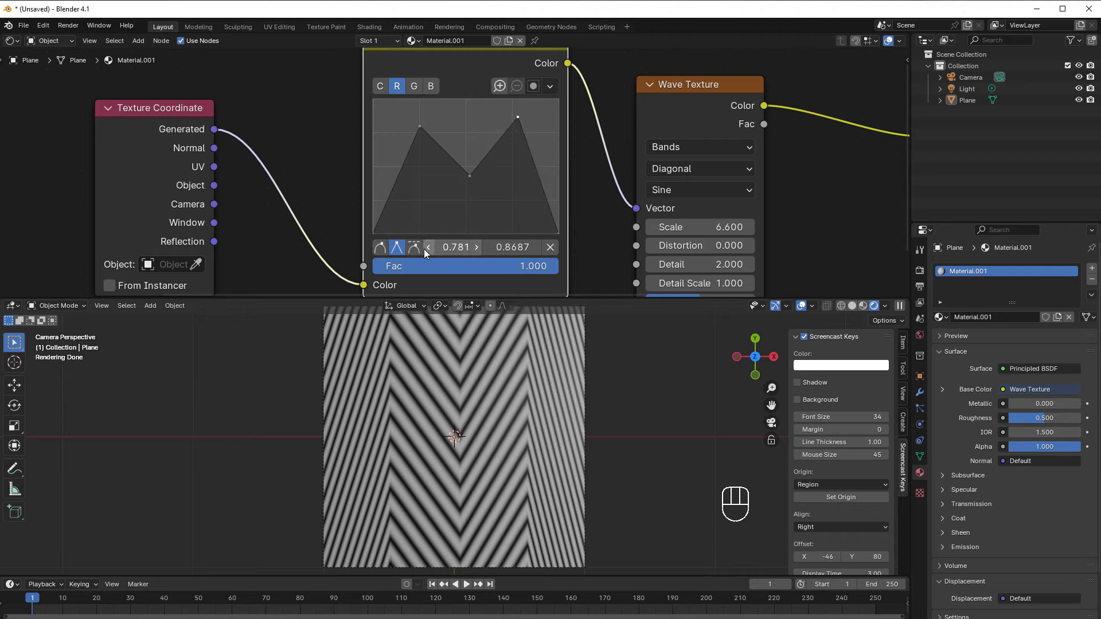
Lower the red curve's second peak and move the valley point down to about 0.51, 0.26
{"action": "left_click_drag", "start_coordinate": [528, 122], "coordinate": [466, 208]}
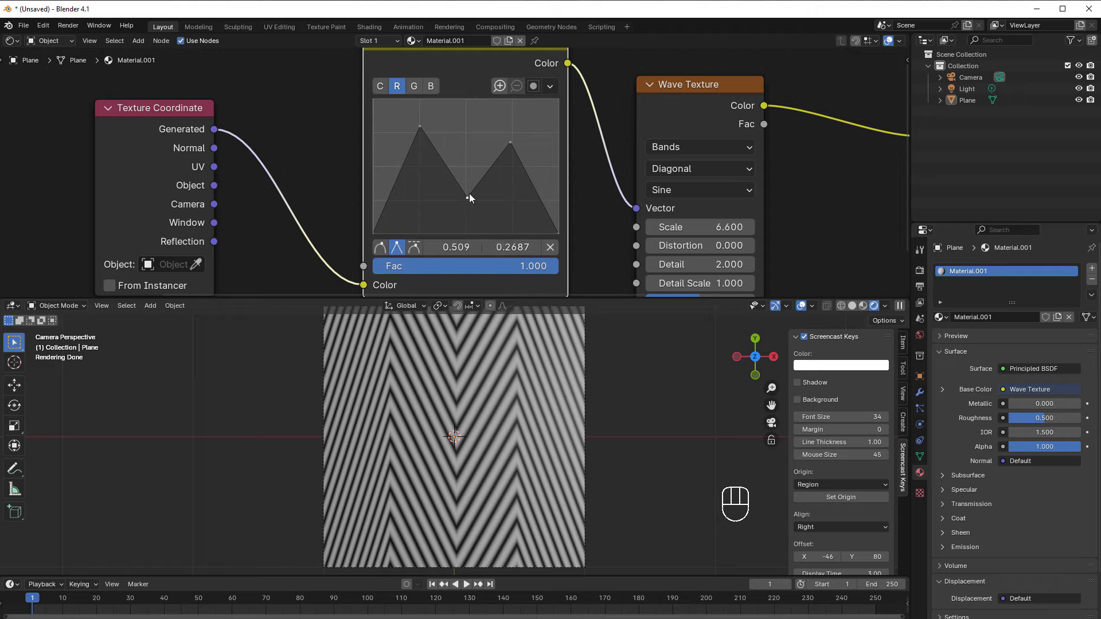
{"action": "left_click_drag", "start_coordinate": [469, 200], "coordinate": [468, 199]}
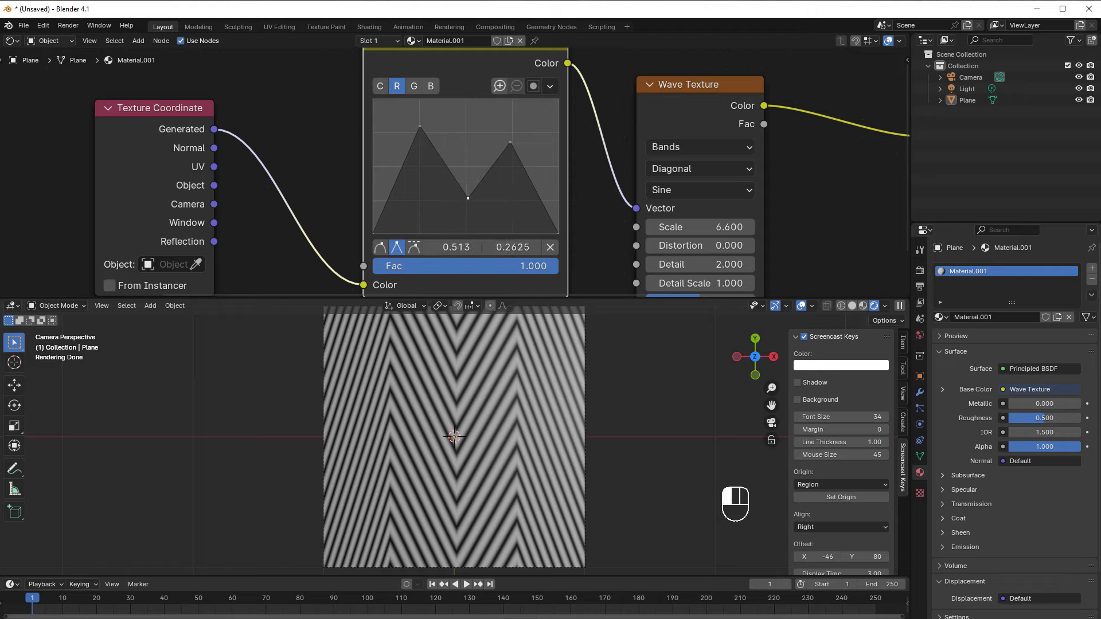
Zoom the red curve graph in and out, and reset its view
{"action": "left_click", "coordinate": [552, 86]}
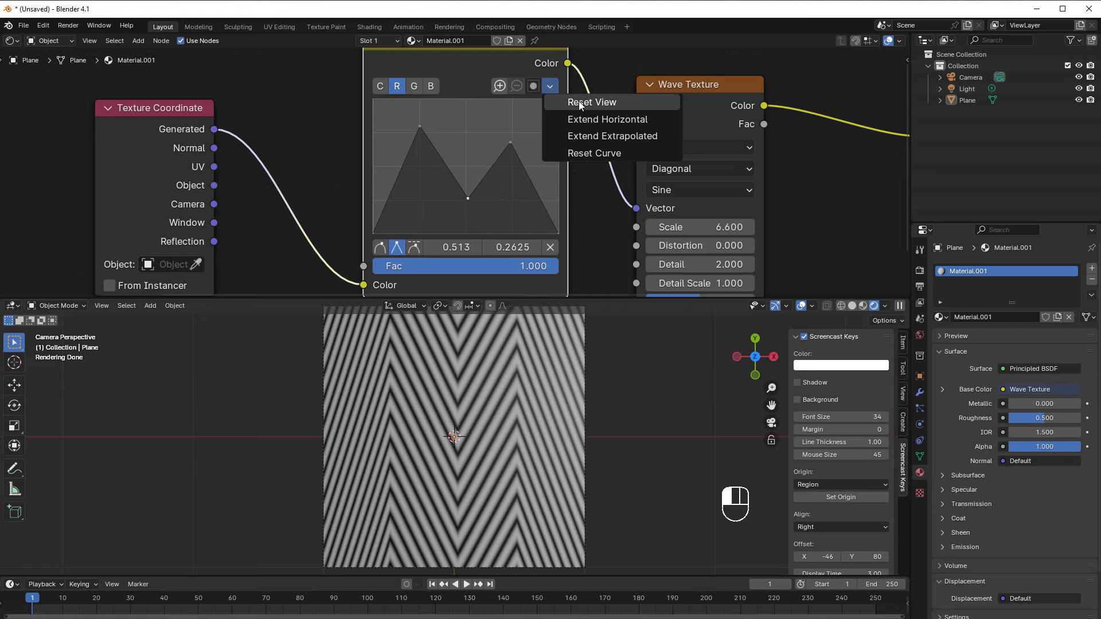
{"action": "left_click", "coordinate": [566, 104]}
{"action": "scroll", "coordinate": [475, 144], "scroll_direction": "up", "scroll_amount": 3}
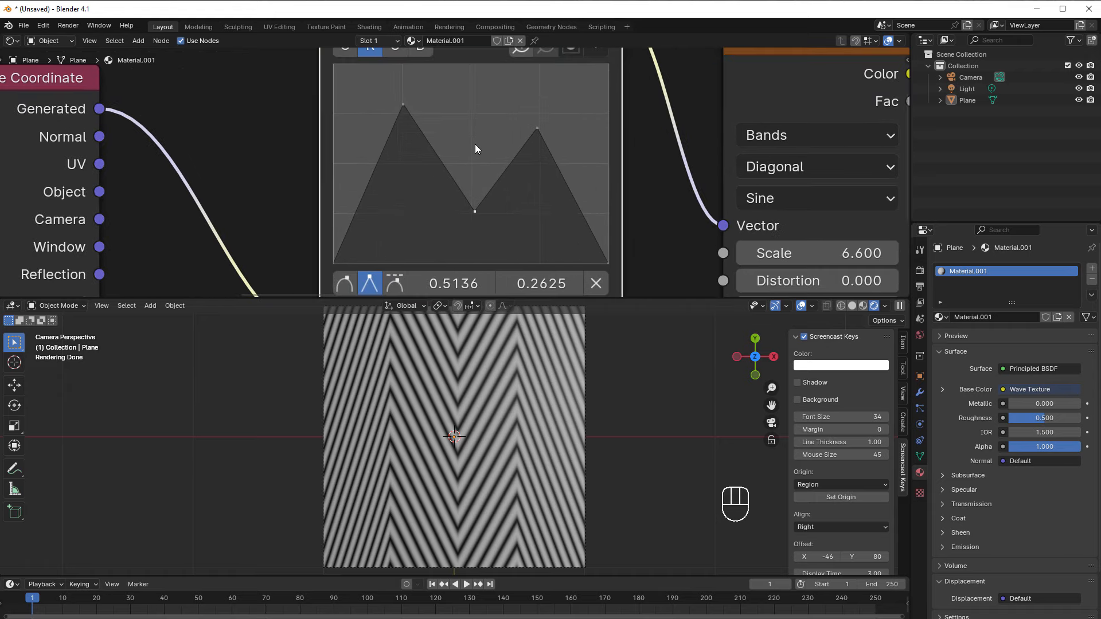
{"action": "left_click", "coordinate": [507, 72]}
{"action": "left_click", "coordinate": [507, 72]}
{"action": "left_click", "coordinate": [507, 72]}
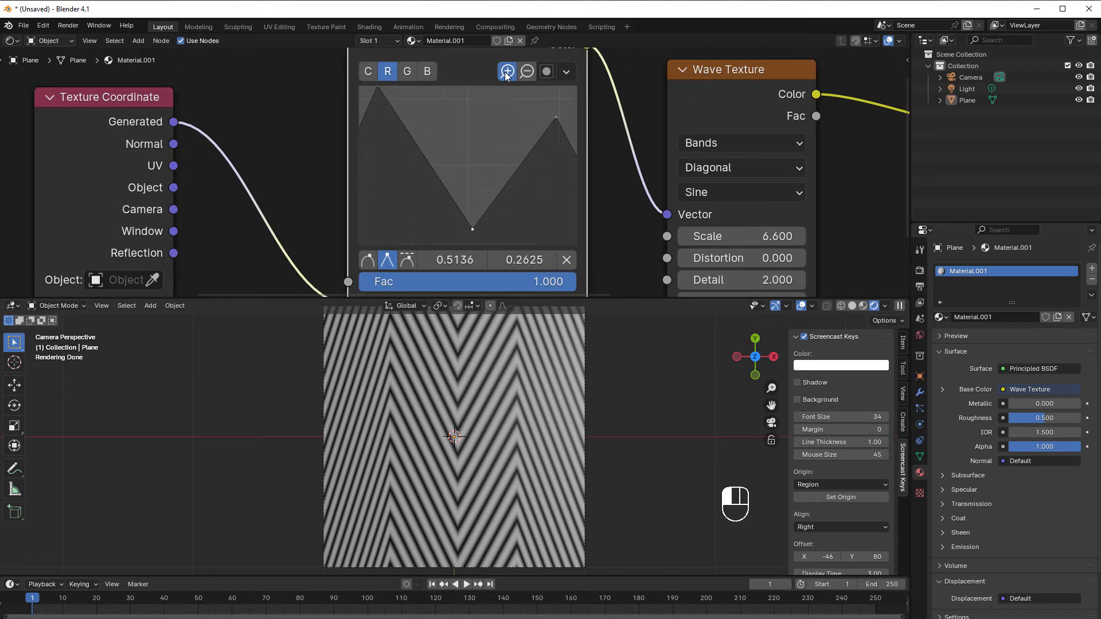
{"action": "left_click", "coordinate": [507, 72]}
{"action": "left_click", "coordinate": [528, 70]}
{"action": "left_click", "coordinate": [528, 70]}
{"action": "left_click", "coordinate": [527, 70]}
{"action": "left_click", "coordinate": [508, 72]}
{"action": "left_click", "coordinate": [509, 72]}
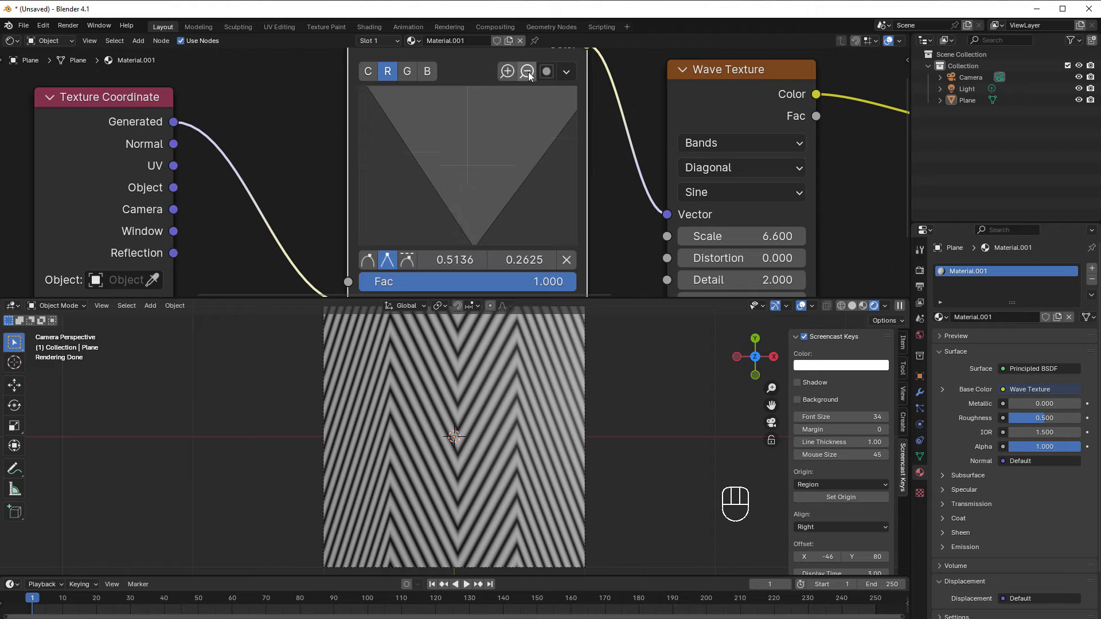
{"action": "left_click", "coordinate": [527, 72]}
{"action": "left_click", "coordinate": [566, 71]}
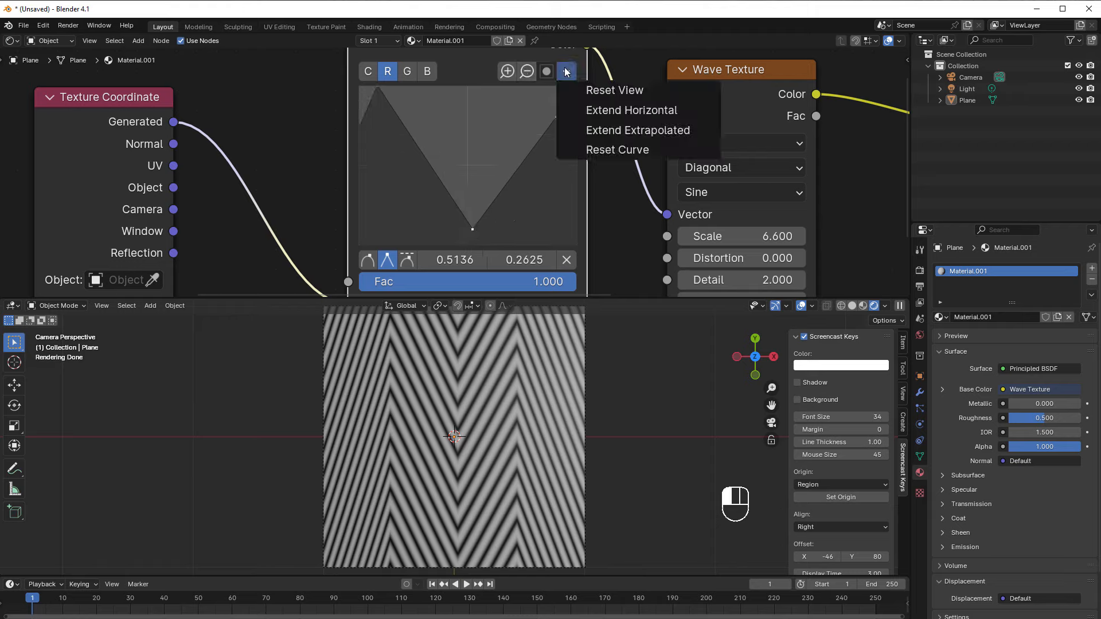
{"action": "left_click", "coordinate": [585, 92]}
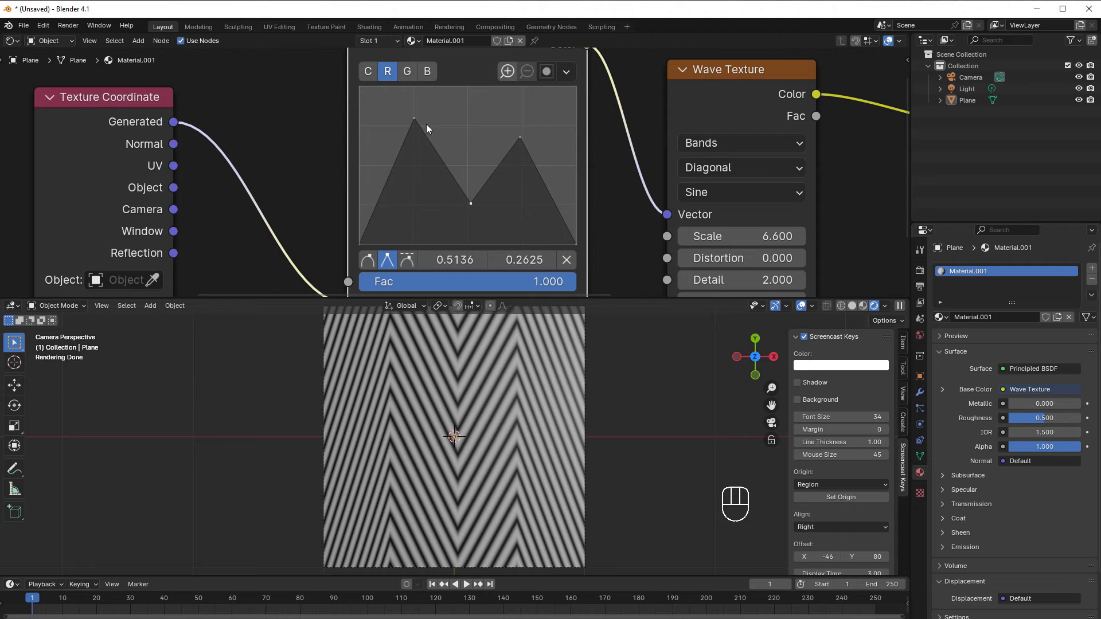
Set the red curve to extend horizontally and reset it to its default straight line
{"action": "left_click", "coordinate": [566, 72]}
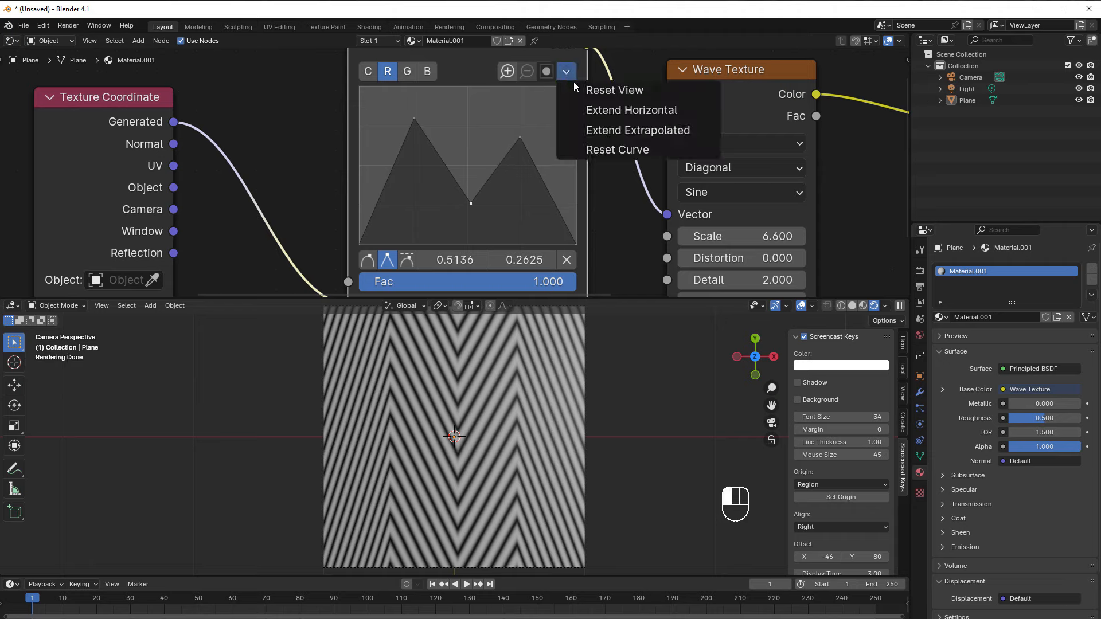
{"action": "left_click", "coordinate": [597, 109]}
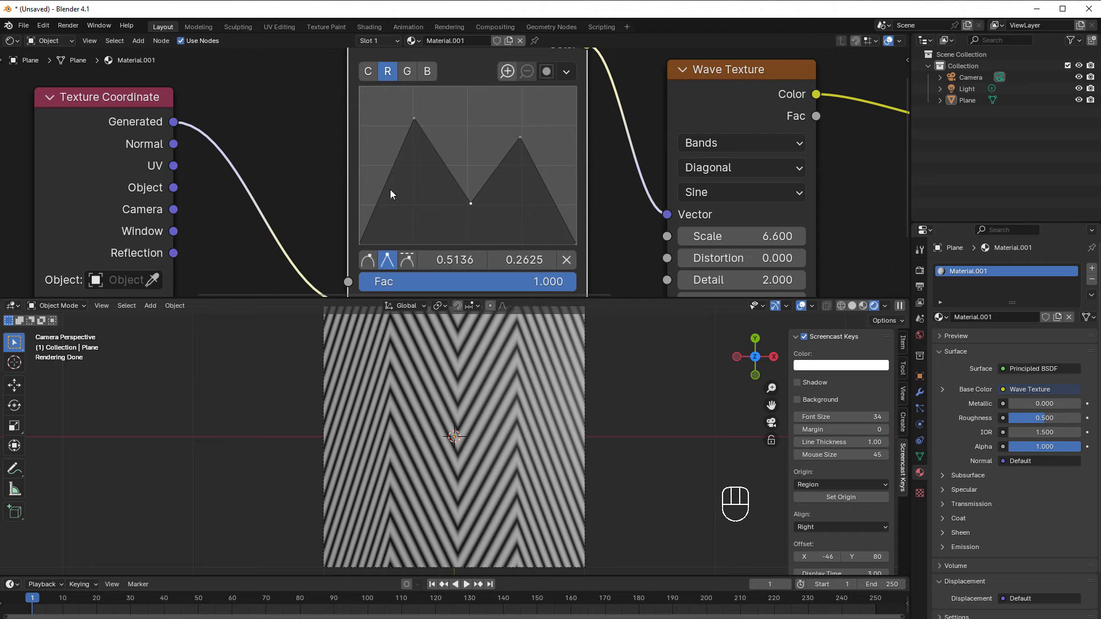
{"action": "left_click", "coordinate": [567, 73]}
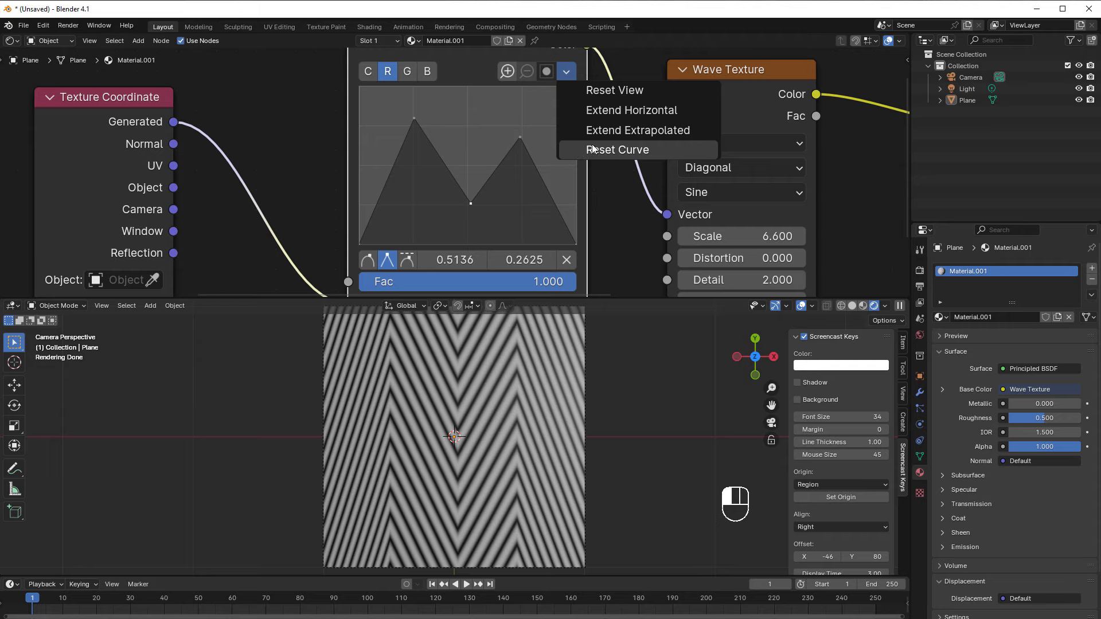
{"action": "left_click", "coordinate": [611, 149]}
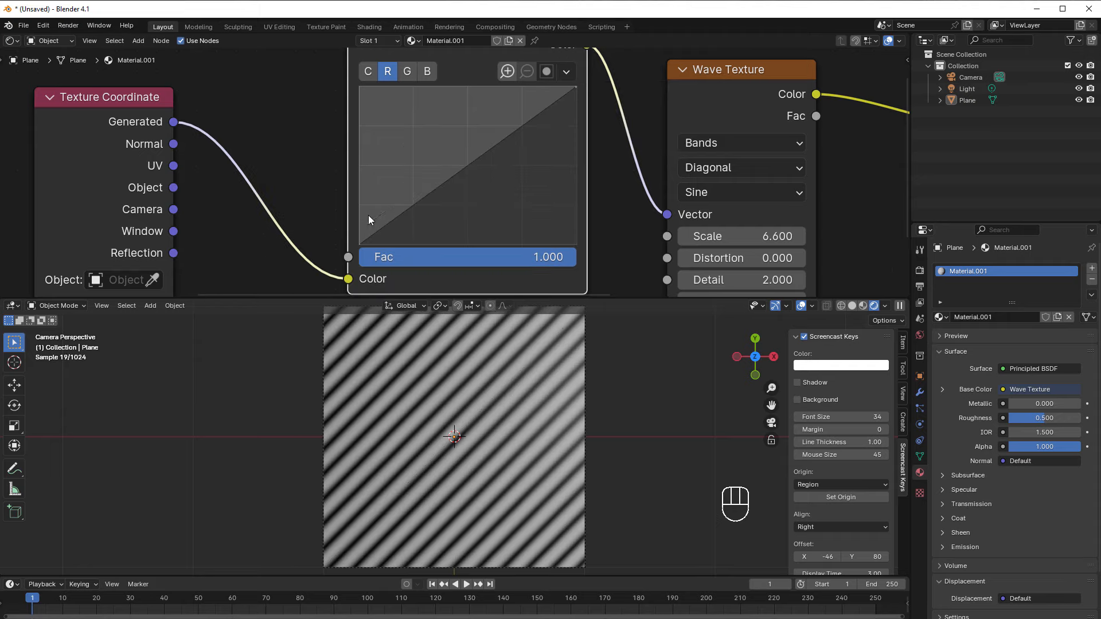
Delete the RGB Curves node and place the Float Curve node between the Texture Coordinate and Wave Texture nodes
{"action": "scroll", "coordinate": [529, 142], "scroll_direction": "down", "scroll_amount": 2}
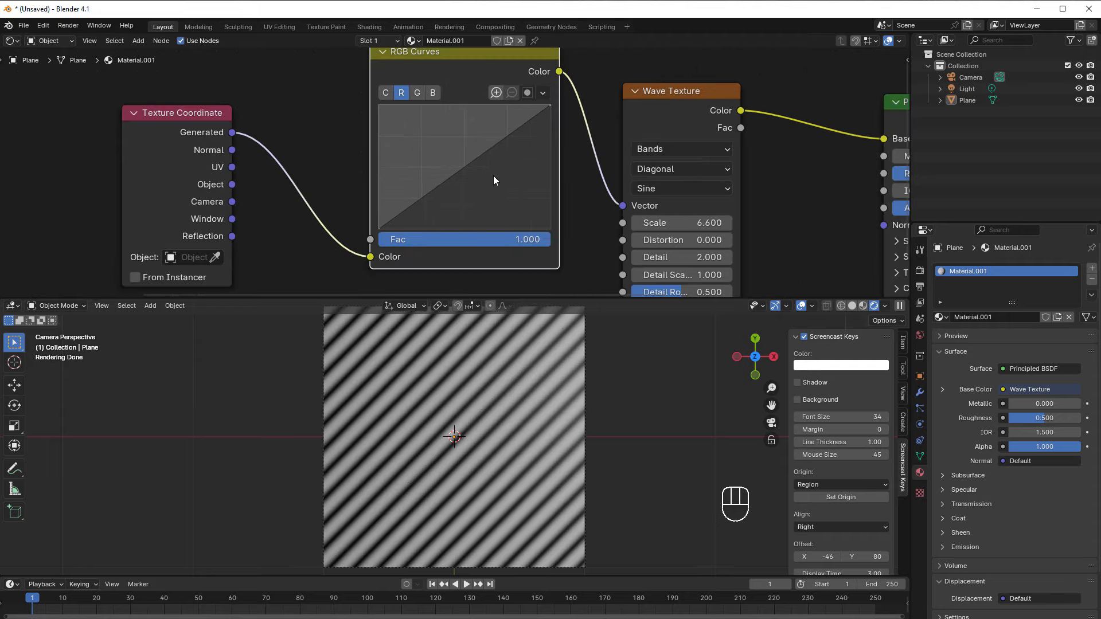
{"action": "scroll", "coordinate": [455, 188], "scroll_direction": "down", "scroll_amount": 2}
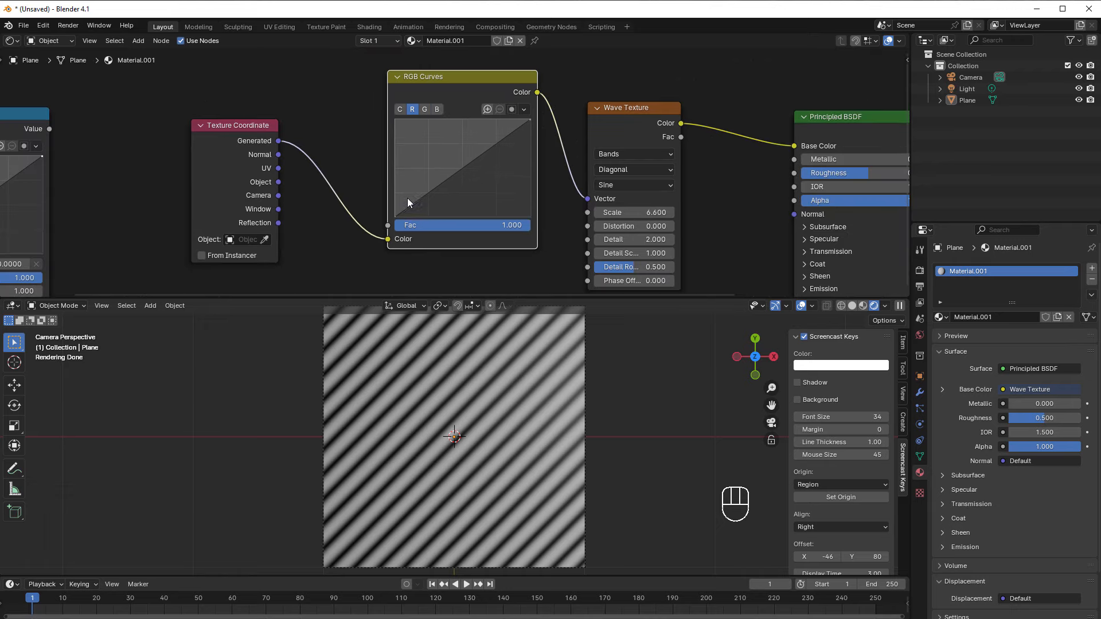
{"action": "left_click_drag", "start_coordinate": [65, 138], "coordinate": [439, 265]}
{"action": "scroll", "coordinate": [442, 136], "scroll_direction": "up", "scroll_amount": 2}
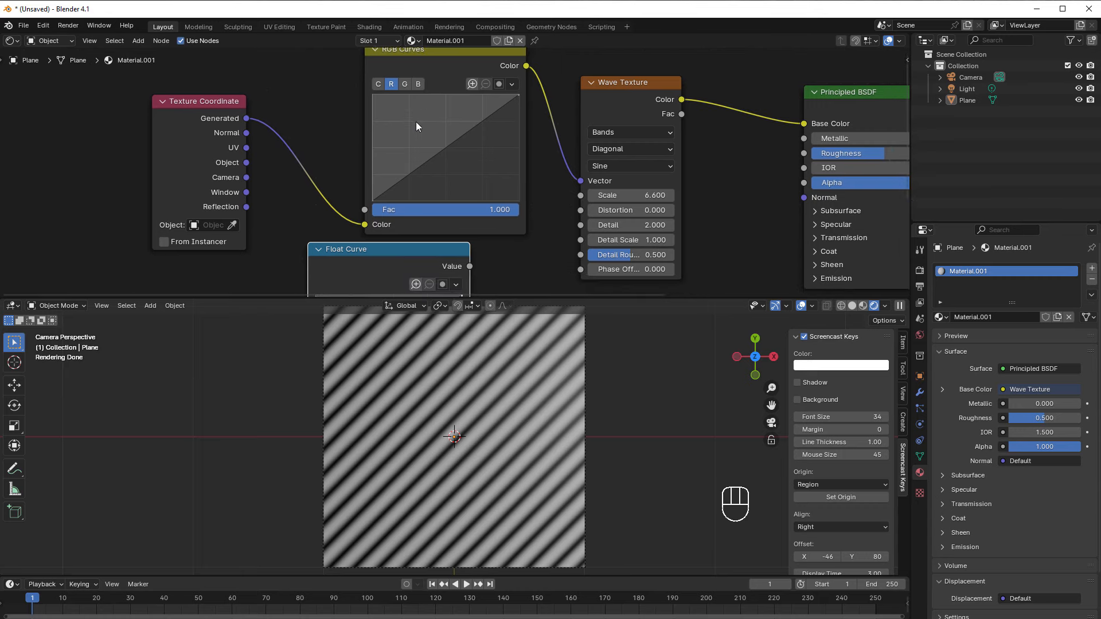
{"action": "key", "text": "Delete"}
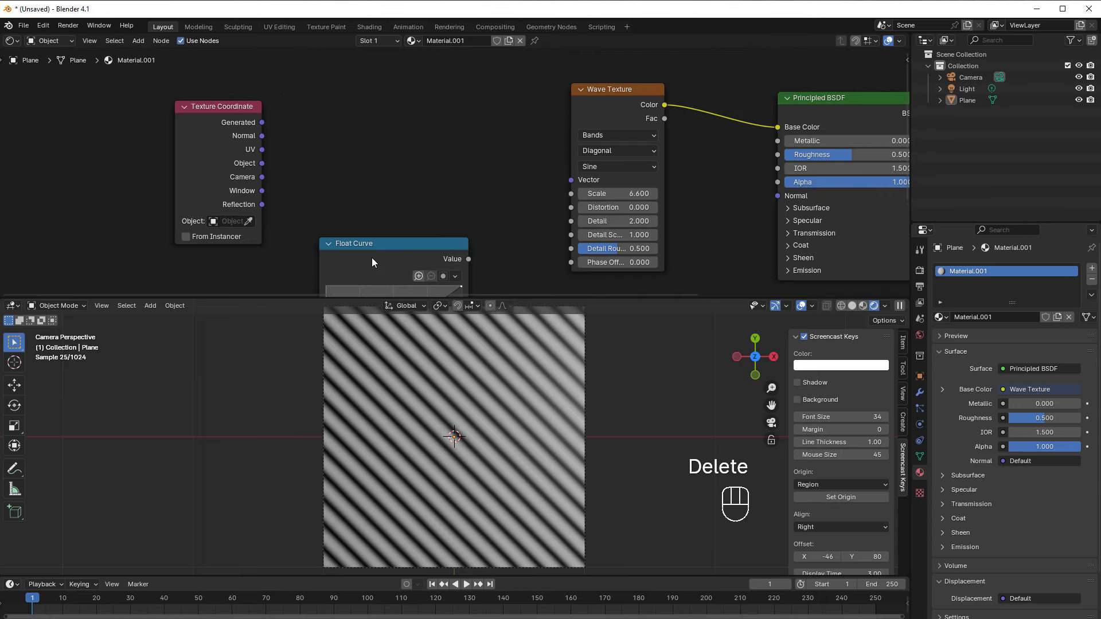
{"action": "left_click_drag", "start_coordinate": [371, 257], "coordinate": [416, 115]}
{"action": "left_click_drag", "start_coordinate": [249, 173], "coordinate": [219, 181]}
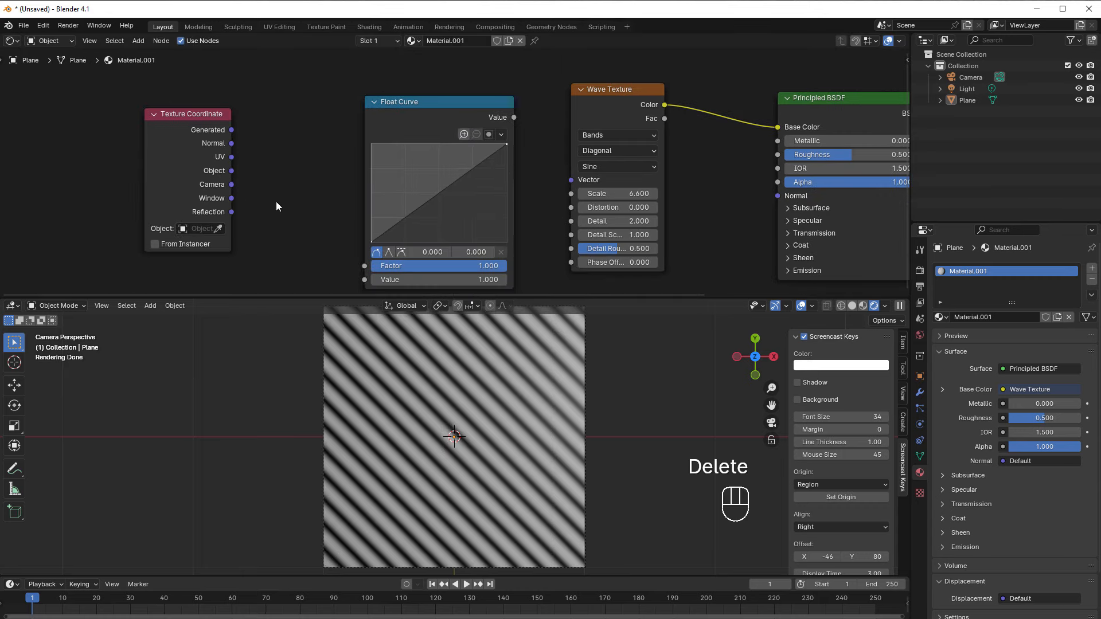
Add a Separate XYZ node before the Float Curve and connect the Texture Coordinate's Normal output to its Vector input
{"action": "key", "text": "shift+a"}
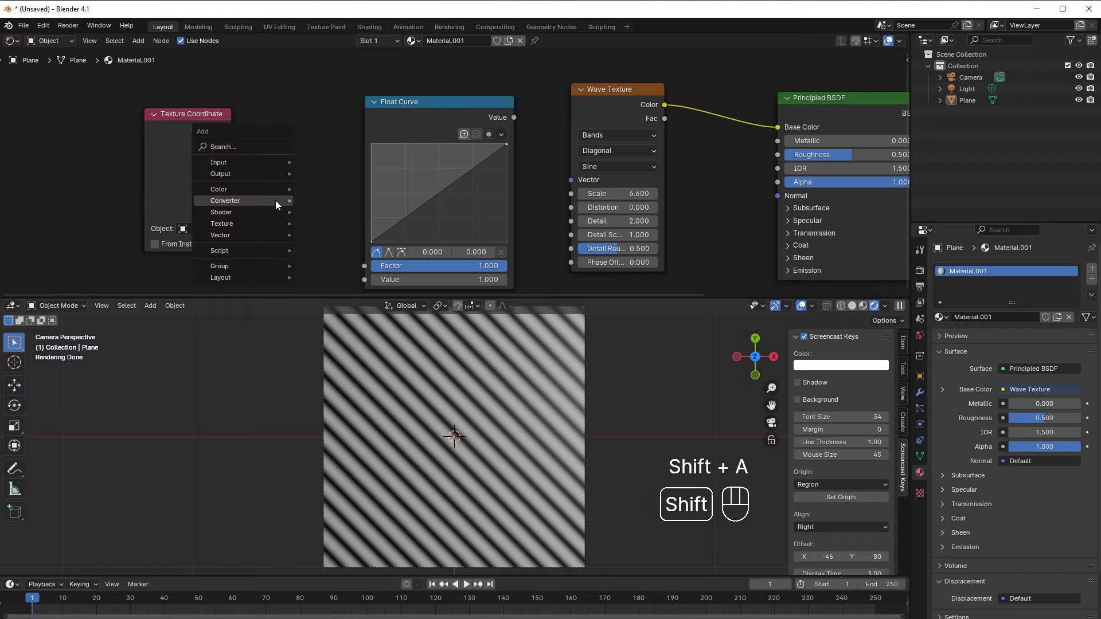
{"action": "mouse_move", "coordinate": [275, 201]}
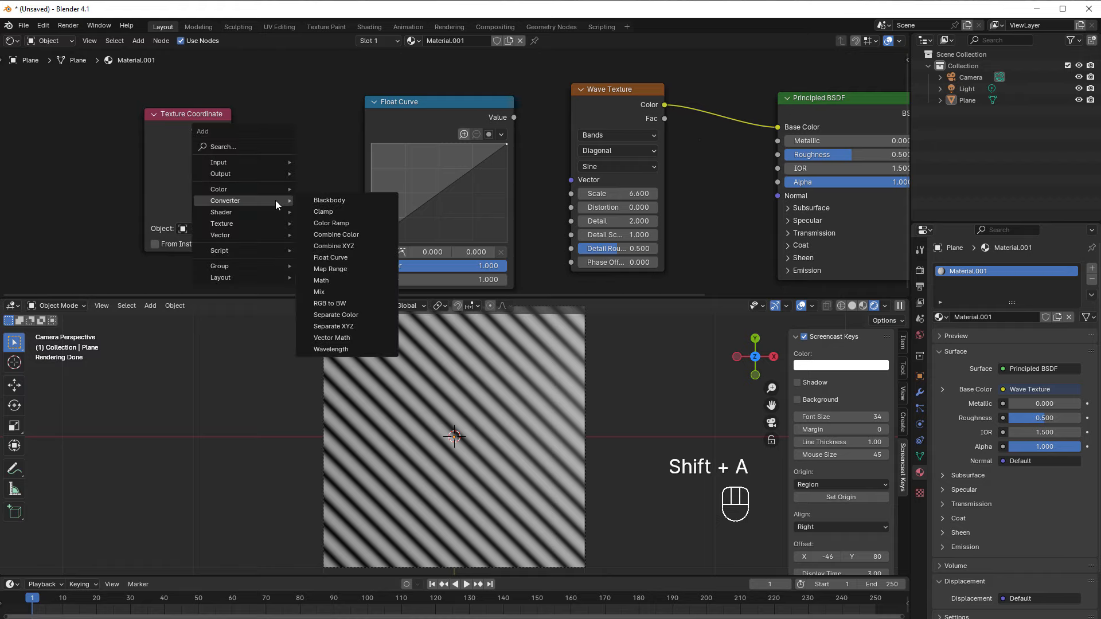
{"action": "left_click", "coordinate": [359, 326]}
{"action": "left_click", "coordinate": [304, 143]}
{"action": "left_click_drag", "start_coordinate": [231, 144], "coordinate": [265, 165]}
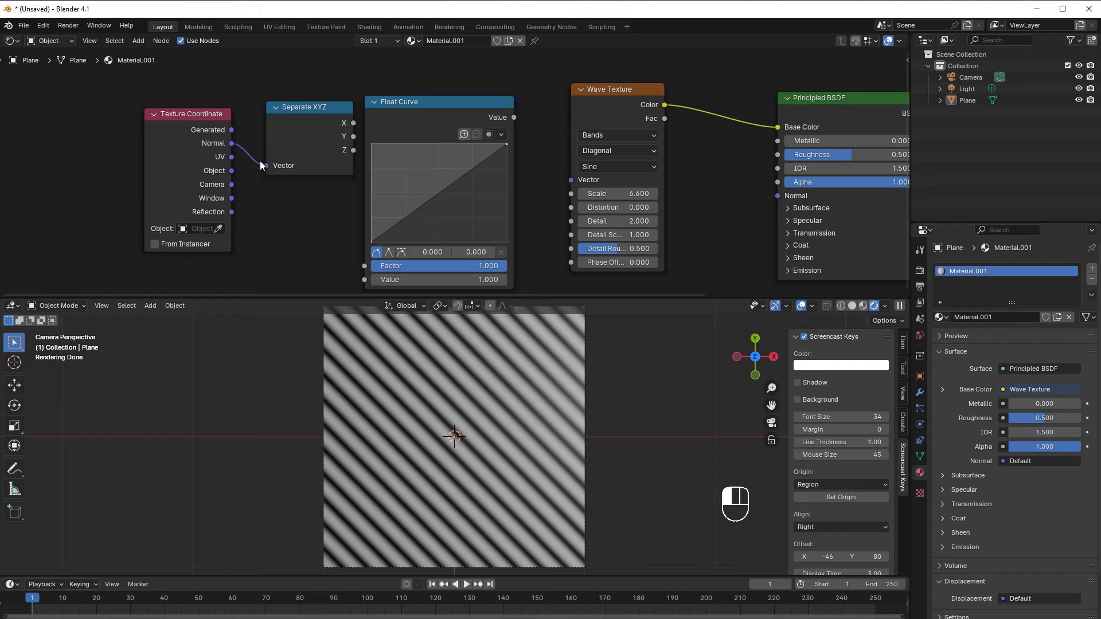
{"action": "left_click_drag", "start_coordinate": [164, 141], "coordinate": [107, 146]}
Connect Separate XYZ's X output to the Float Curve's Value input and add a Combine XYZ node after the curve
{"action": "left_click_drag", "start_coordinate": [300, 125], "coordinate": [365, 264]}
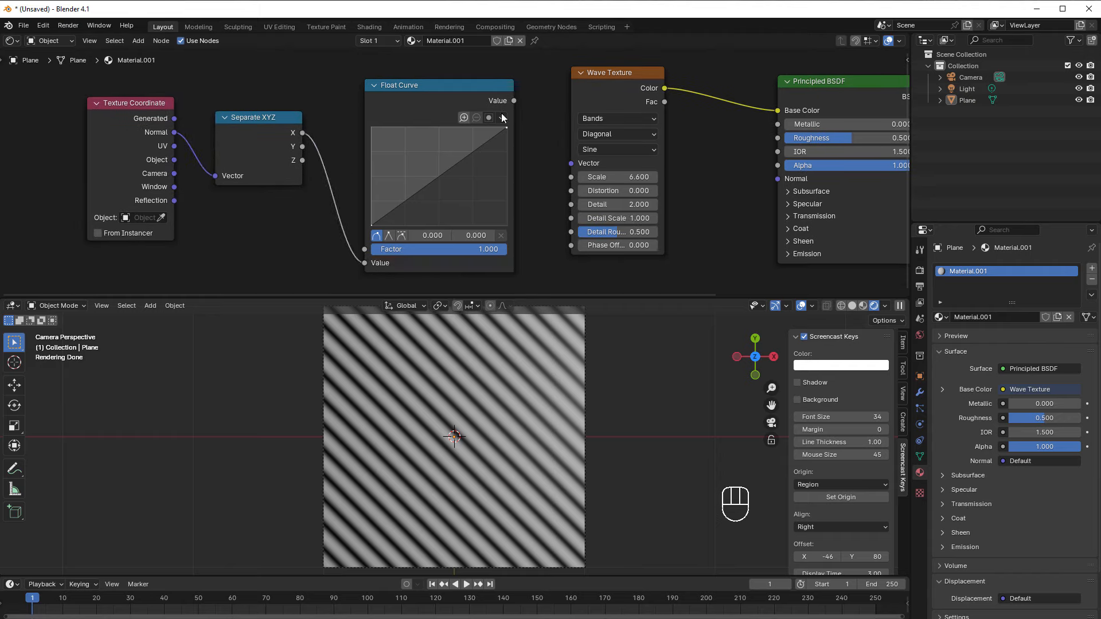
{"action": "left_click_drag", "start_coordinate": [456, 99], "coordinate": [401, 99]}
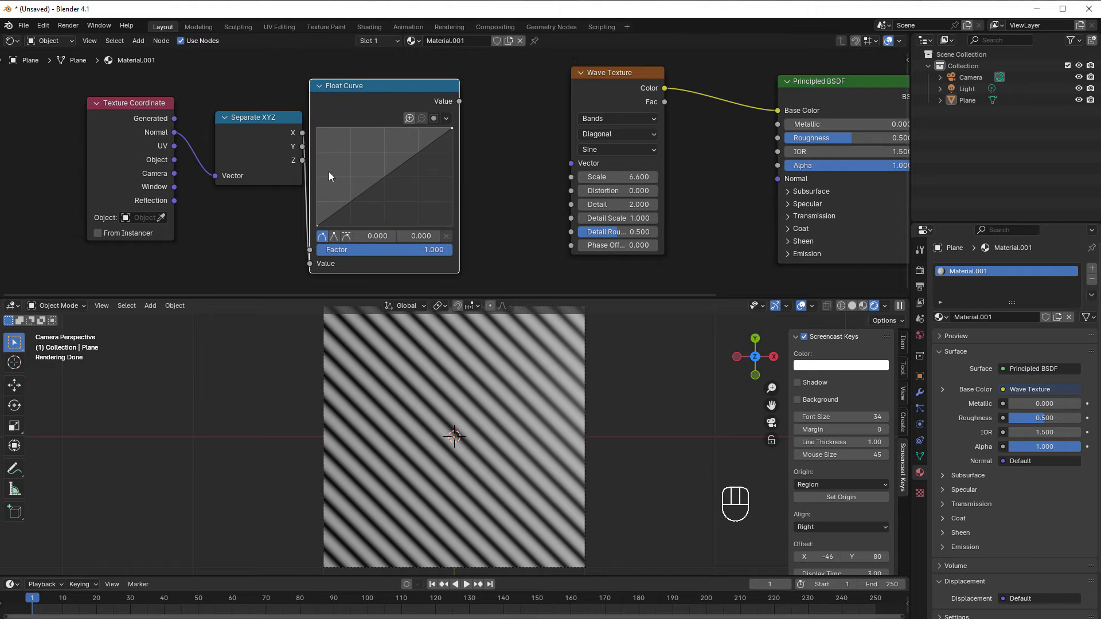
{"action": "key", "text": "shift+a"}
{"action": "mouse_move", "coordinate": [500, 169]}
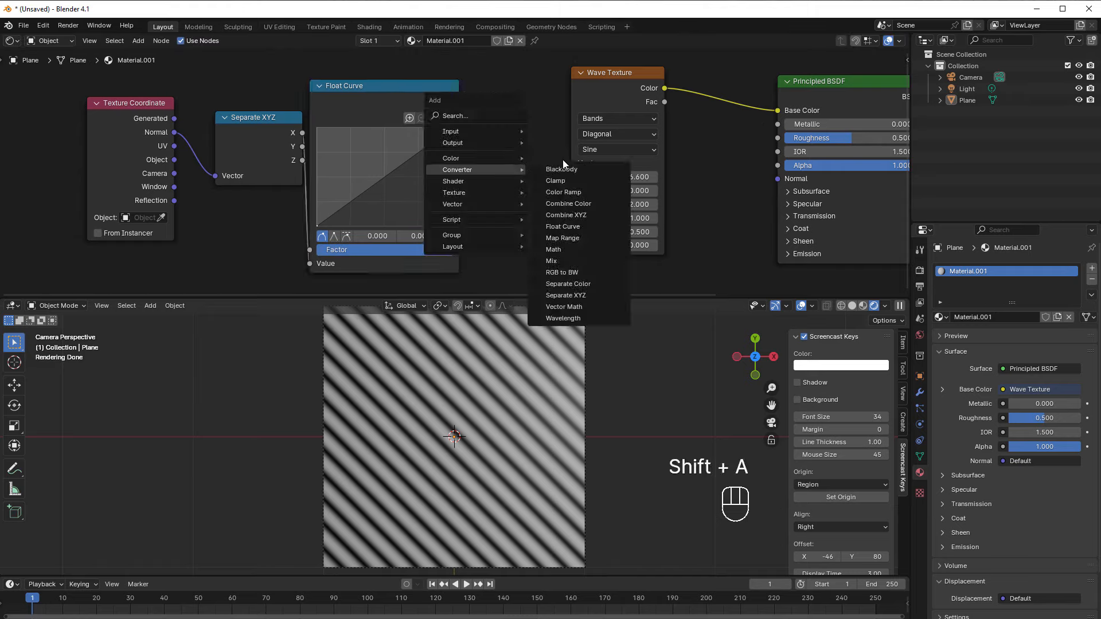
{"action": "left_click", "coordinate": [567, 214]}
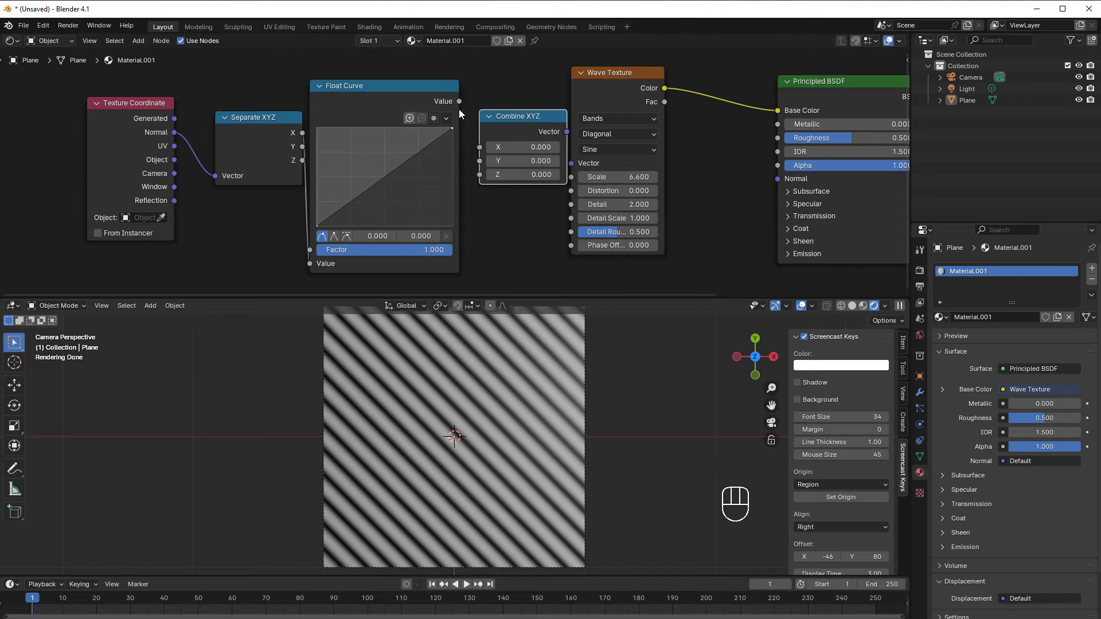
Connect the Float Curve to Combine XYZ's X, Separate XYZ's Y and Z to its Y and Z, and its Vector to the Wave Texture
{"action": "left_click_drag", "start_coordinate": [460, 101], "coordinate": [480, 147]}
{"action": "left_click_drag", "start_coordinate": [283, 155], "coordinate": [480, 161]}
{"action": "left_click_drag", "start_coordinate": [567, 131], "coordinate": [572, 163]}
{"action": "left_click_drag", "start_coordinate": [597, 89], "coordinate": [646, 82]}
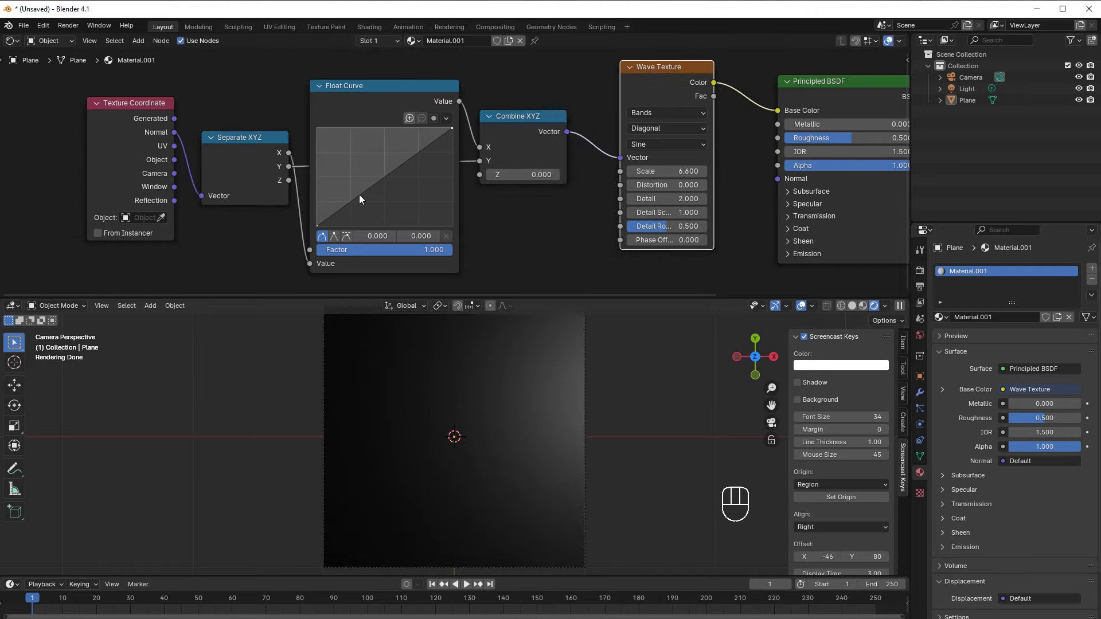
{"action": "left_click_drag", "start_coordinate": [288, 180], "coordinate": [482, 175]}
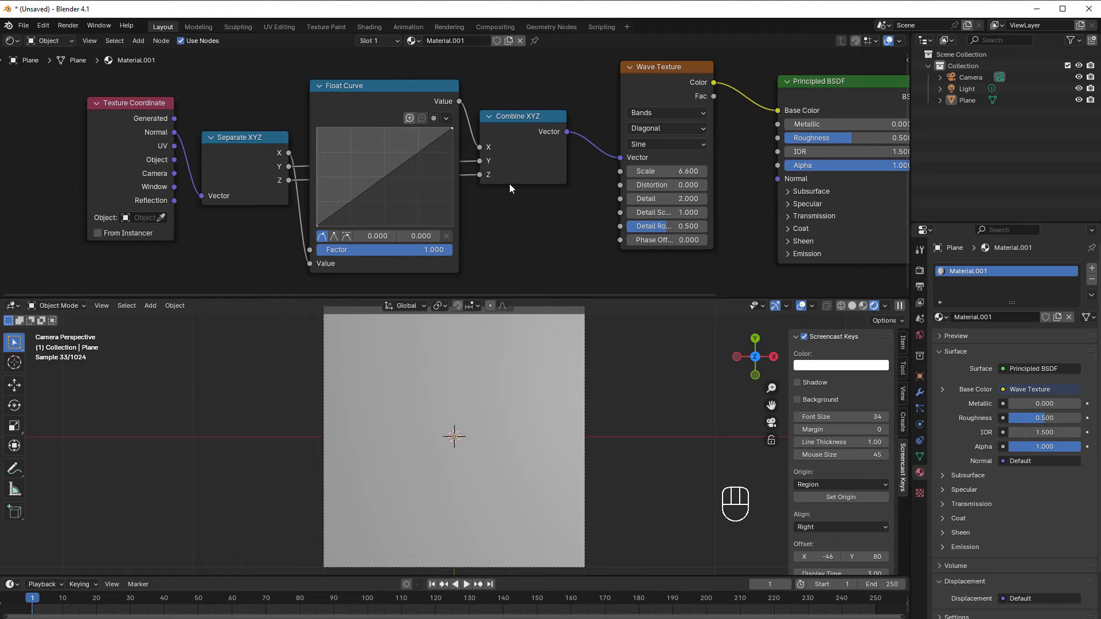
Space out the Separate XYZ and Texture Coordinate nodes and feed Separate XYZ's Vector from the Generated output instead
{"action": "scroll", "coordinate": [465, 184], "scroll_direction": "up", "scroll_amount": 1}
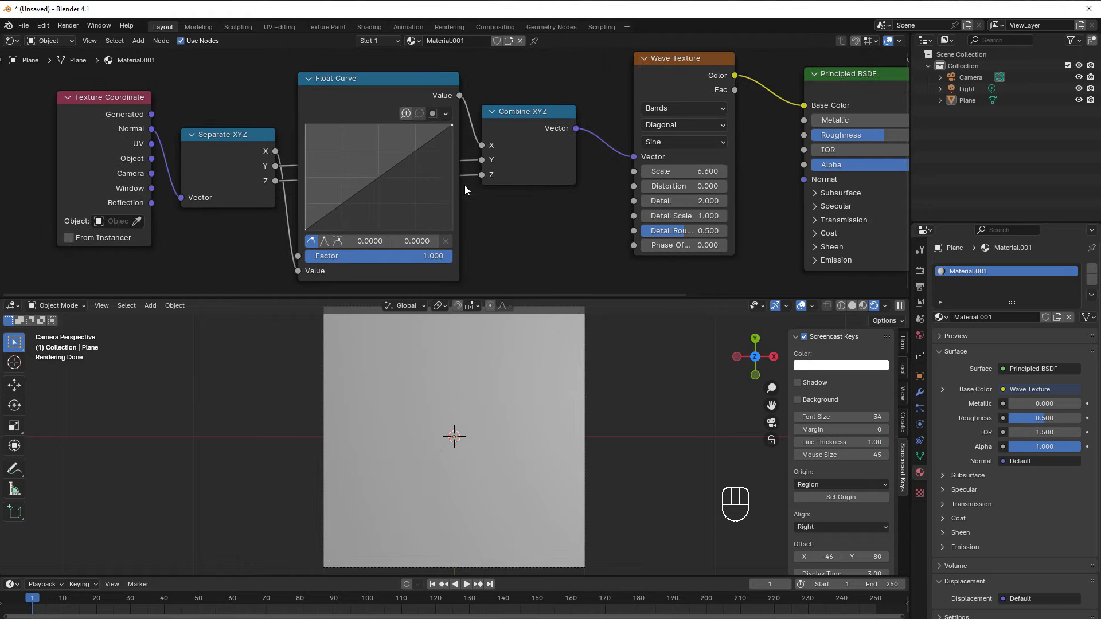
{"action": "left_click_drag", "start_coordinate": [249, 159], "coordinate": [240, 166]}
{"action": "left_click_drag", "start_coordinate": [126, 166], "coordinate": [108, 166]}
{"action": "left_click_drag", "start_coordinate": [134, 115], "coordinate": [165, 189]}
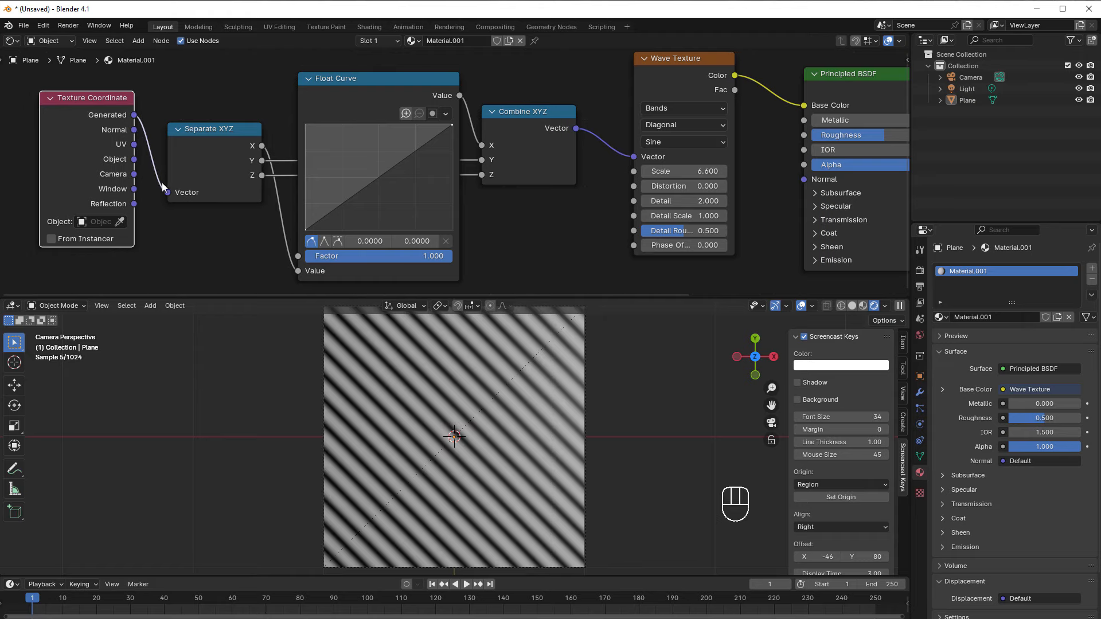
Raise the Float Curve's start point near the top of the graph and add a middle point at about 0.44, 0.13
{"action": "scroll", "coordinate": [231, 218], "scroll_direction": "up", "scroll_amount": 1}
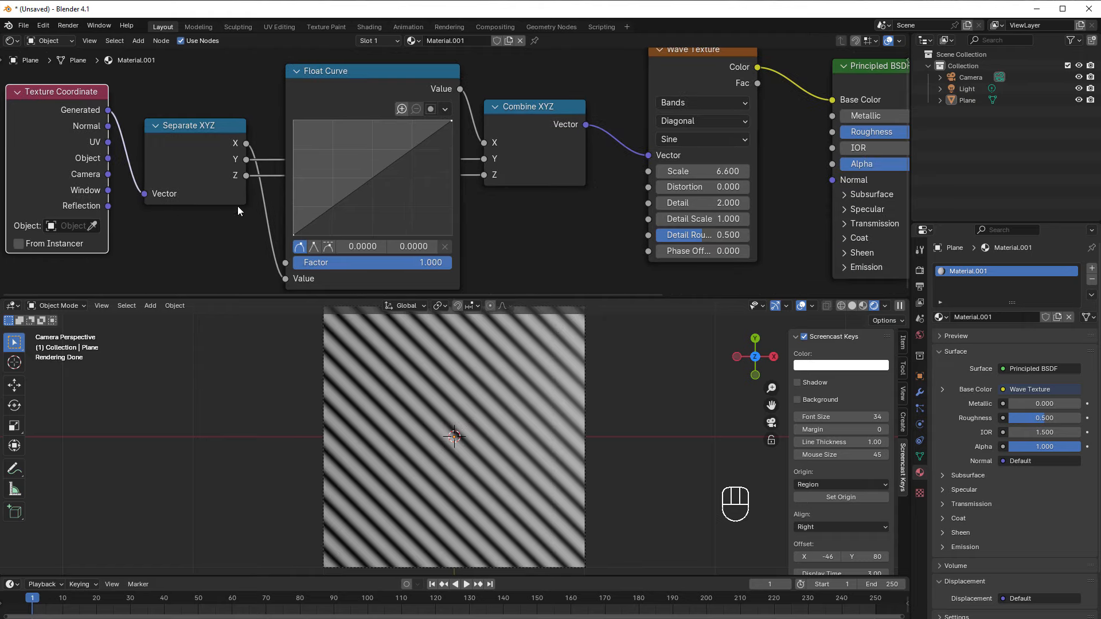
{"action": "middle_click_drag", "start_coordinate": [237, 195], "coordinate": [264, 187]}
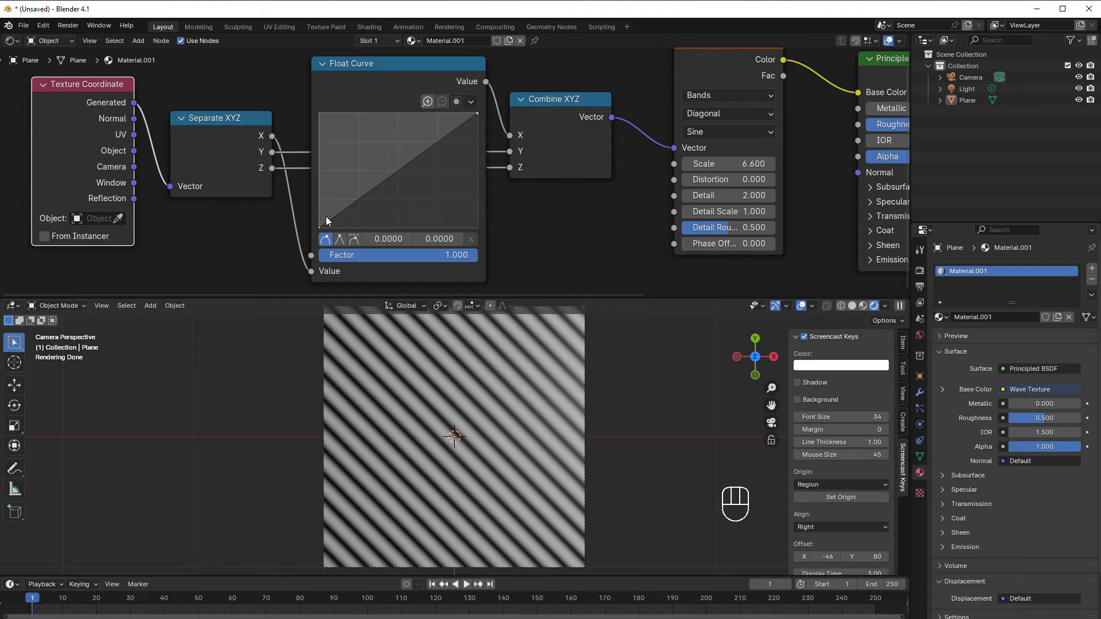
{"action": "left_click_drag", "start_coordinate": [326, 218], "coordinate": [392, 149]}
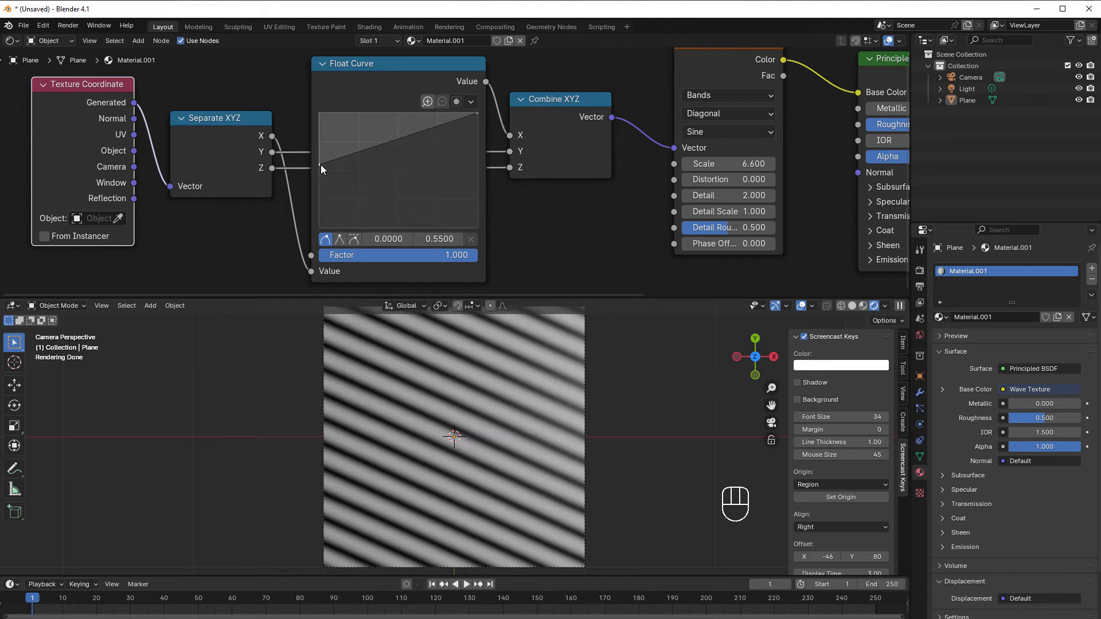
{"action": "left_click_drag", "start_coordinate": [321, 164], "coordinate": [320, 122]}
{"action": "left_click_drag", "start_coordinate": [397, 122], "coordinate": [388, 214]}
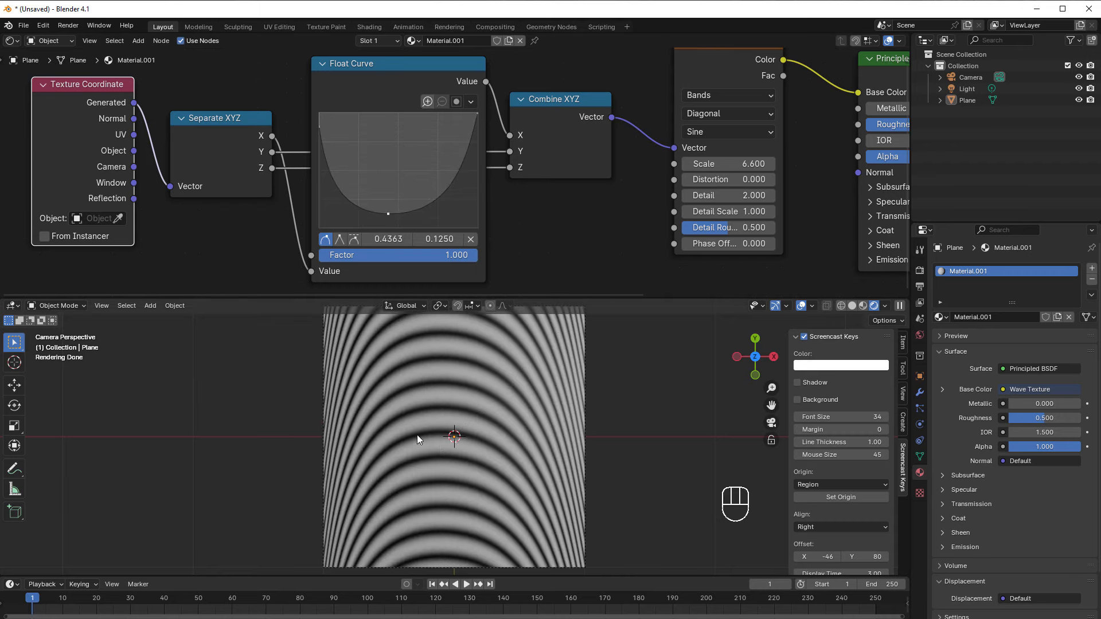
Rearrange the nodes so Separate XYZ and Combine XYZ sit lower and their Y and Z links run below the Float Curve
{"action": "scroll", "coordinate": [498, 197], "scroll_direction": "down", "scroll_amount": 1}
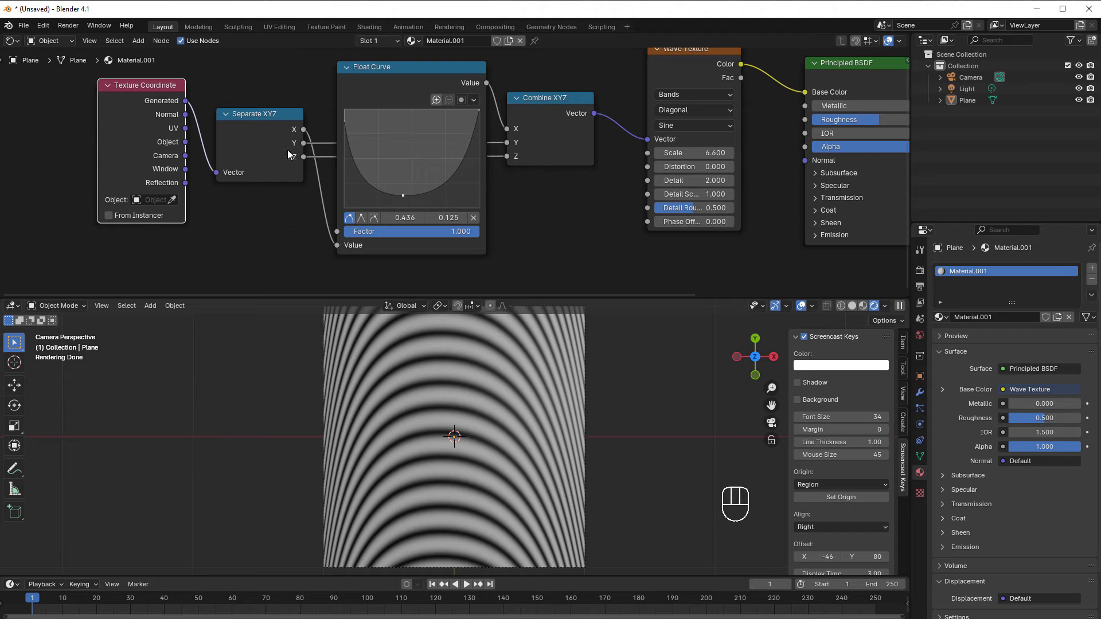
{"action": "left_click_drag", "start_coordinate": [287, 149], "coordinate": [269, 243]}
{"action": "left_click_drag", "start_coordinate": [376, 88], "coordinate": [380, 67]}
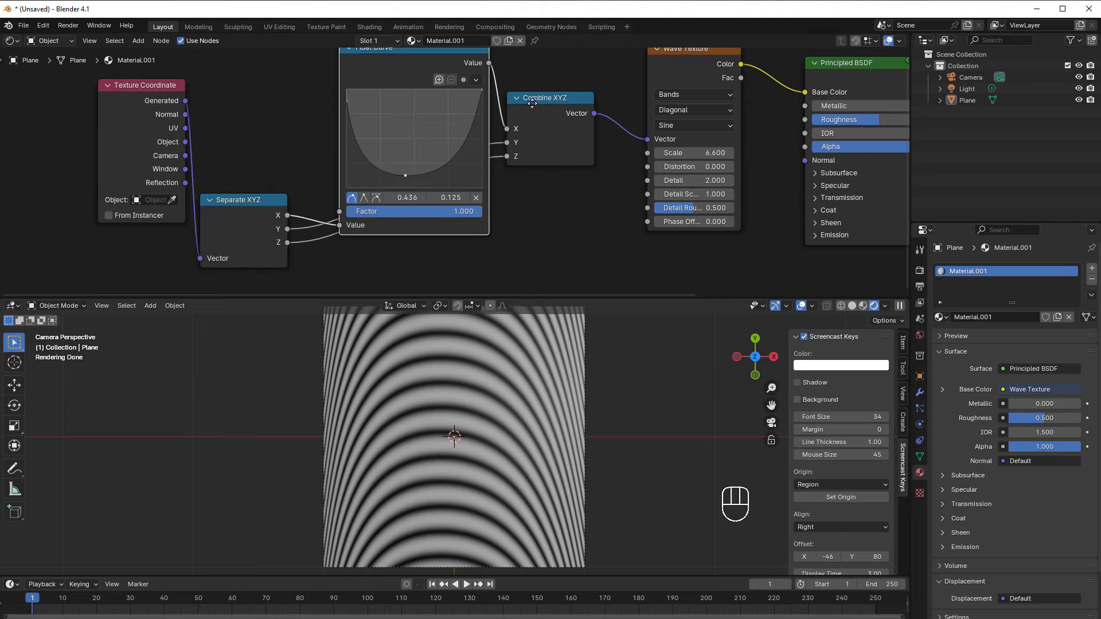
{"action": "left_click_drag", "start_coordinate": [532, 103], "coordinate": [556, 212]}
{"action": "left_click_drag", "start_coordinate": [264, 218], "coordinate": [264, 238]}
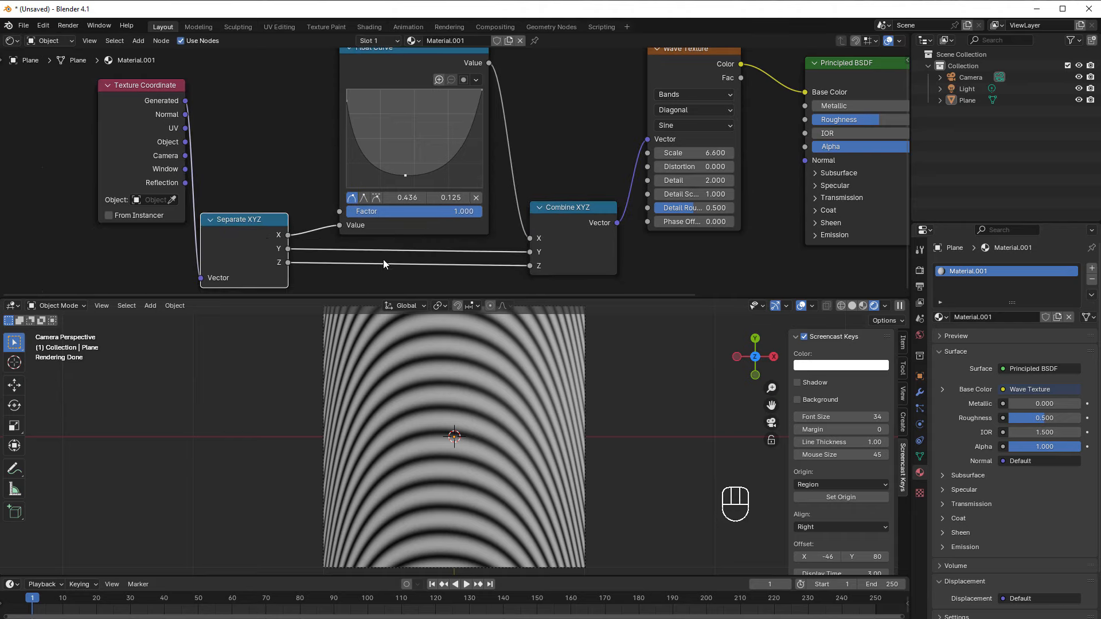
Insert a Math node on the Y link between Separate XYZ and Combine XYZ and set its operation to Subtract
{"action": "key", "text": "shift+a"}
{"action": "mouse_move", "coordinate": [386, 257]}
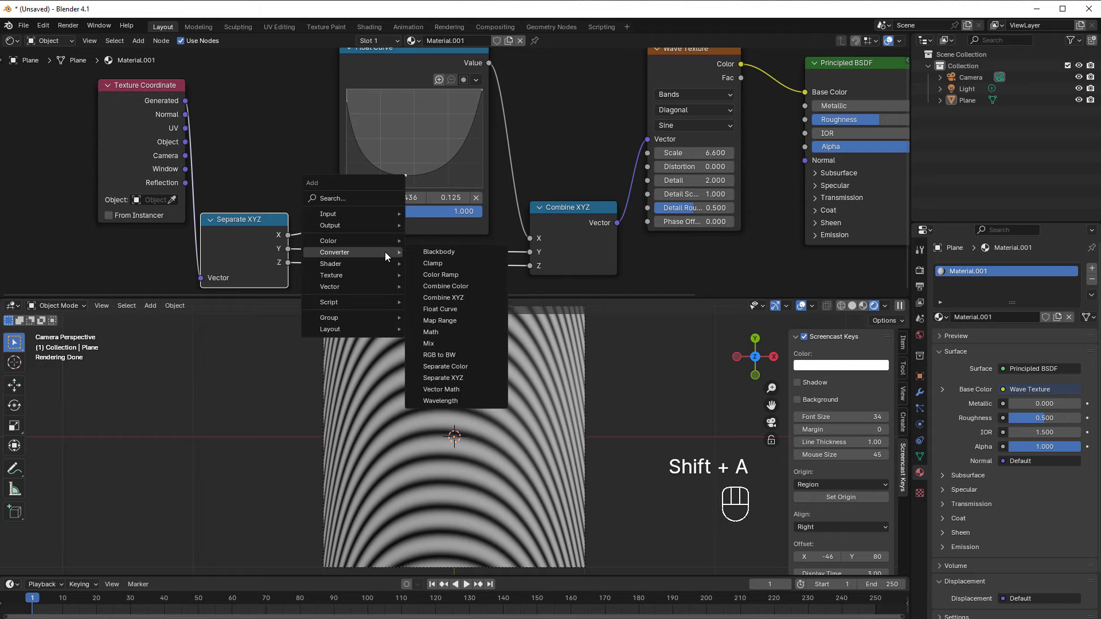
{"action": "left_click", "coordinate": [442, 332]}
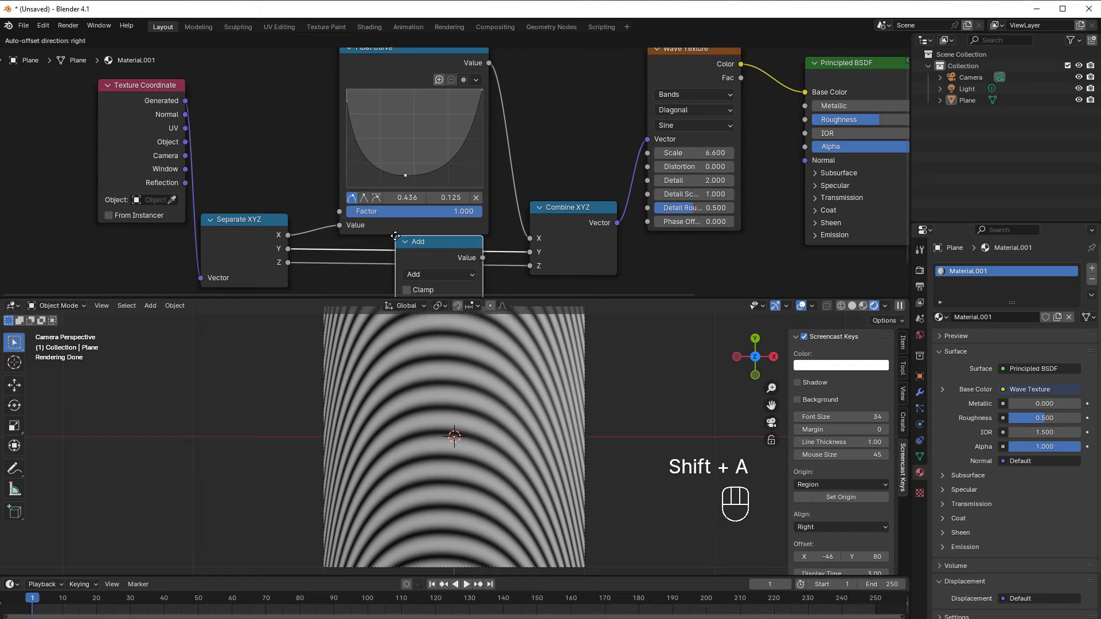
{"action": "left_click", "coordinate": [393, 236]}
{"action": "middle_click_drag", "start_coordinate": [449, 268], "coordinate": [428, 192]}
{"action": "left_click", "coordinate": [428, 190]}
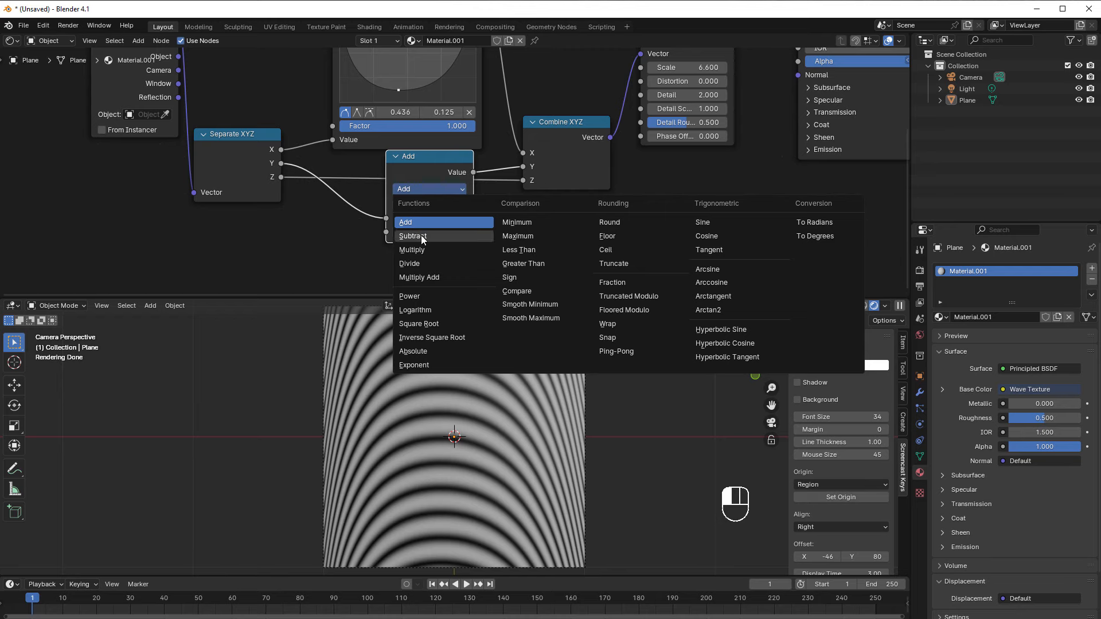
{"action": "left_click", "coordinate": [421, 236]}
Reroute the Y link to the Subtract node's second value and set the first value to 1
{"action": "left_click_drag", "start_coordinate": [386, 219], "coordinate": [386, 231]}
{"action": "left_click", "coordinate": [432, 219]}
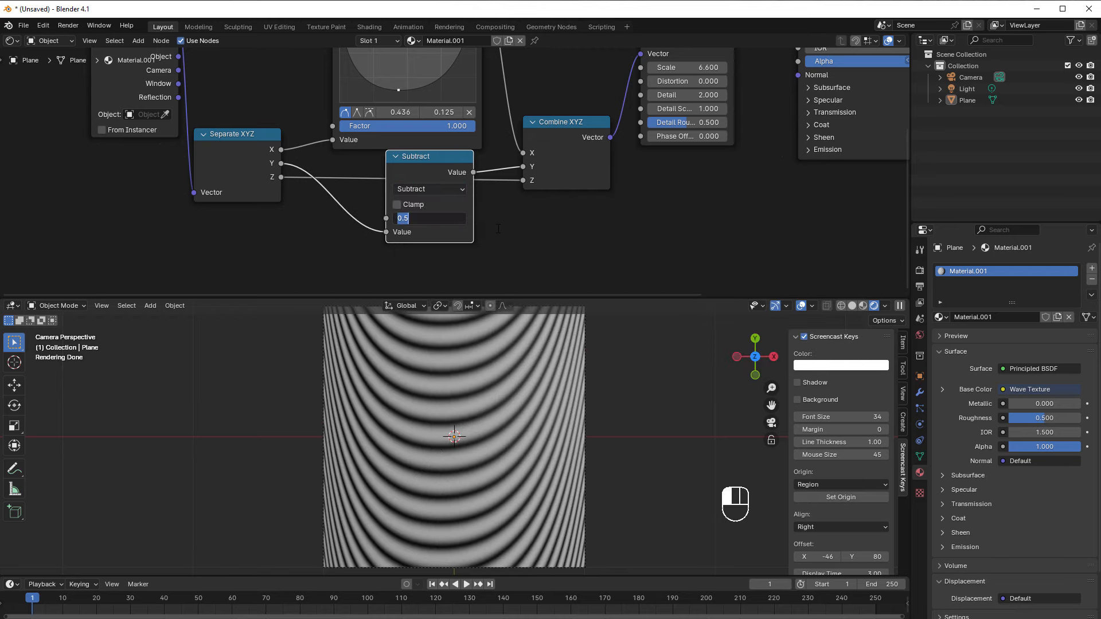
{"action": "type", "text": "1"}
{"action": "key", "text": "Return"}
{"action": "key", "text": "Home"}
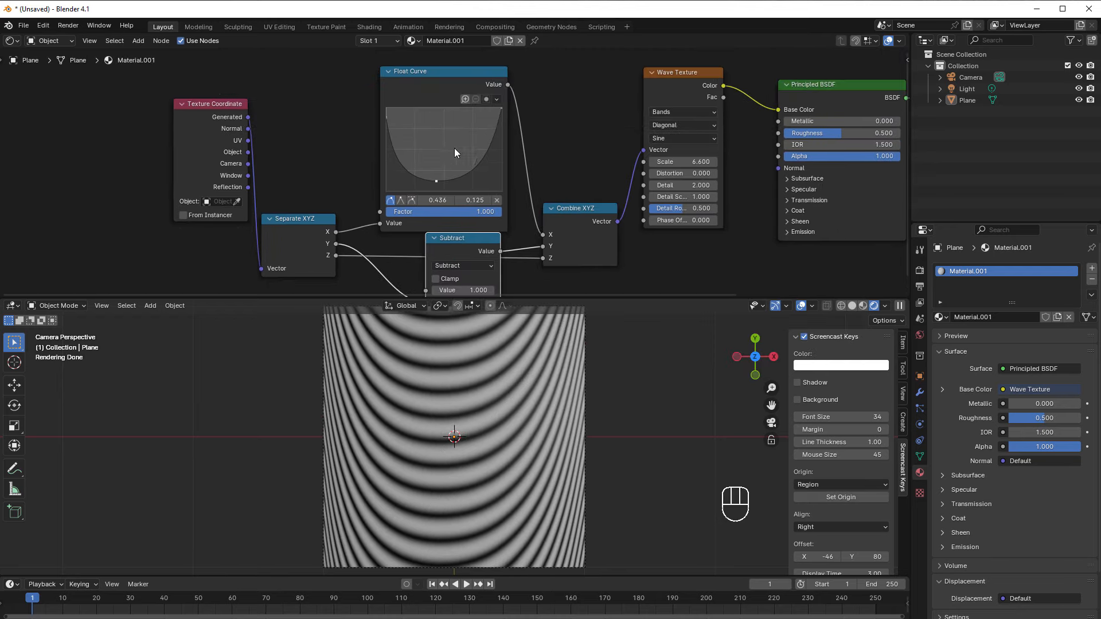